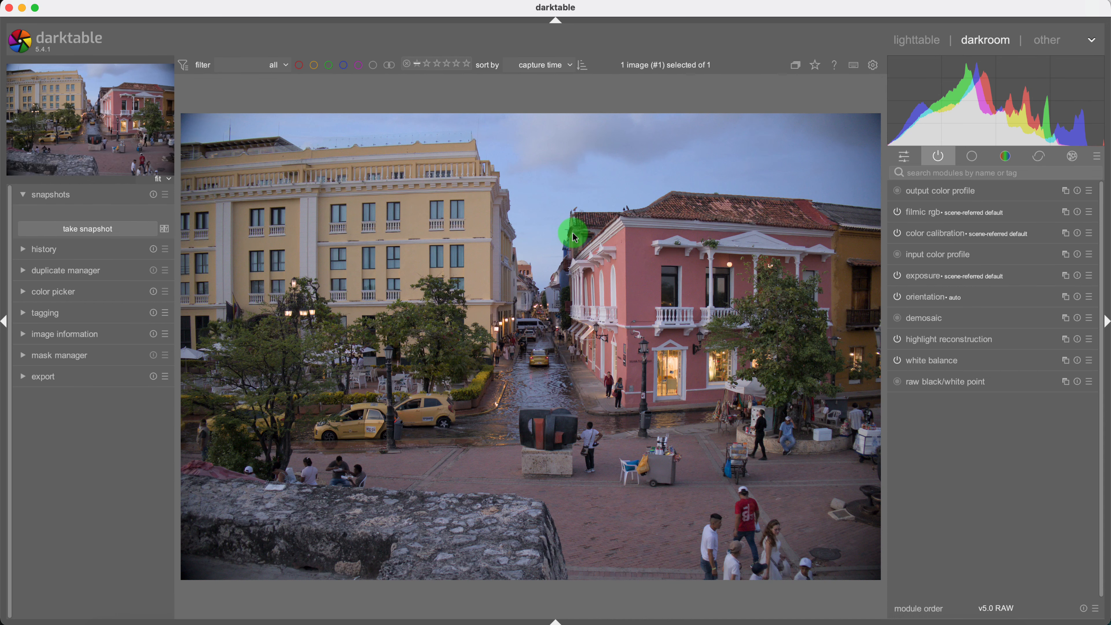
Step: Turn on the denoise (profiled) correction to clean up the noise in the sky around the tiled roof
scroll(597, 210, up, 5)
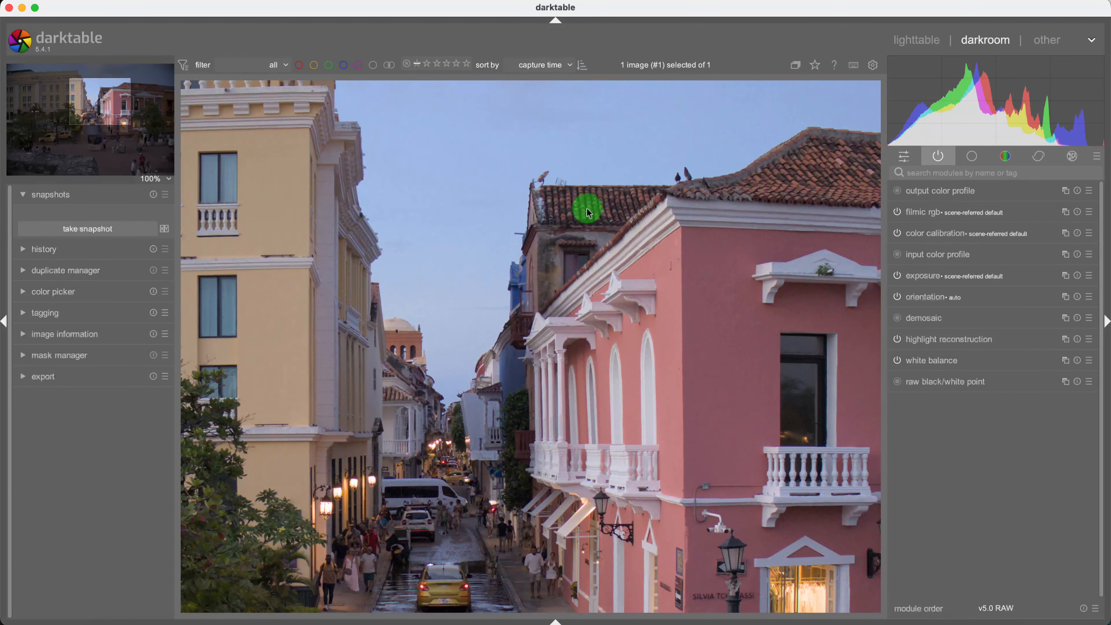
drag(529, 198, 596, 268)
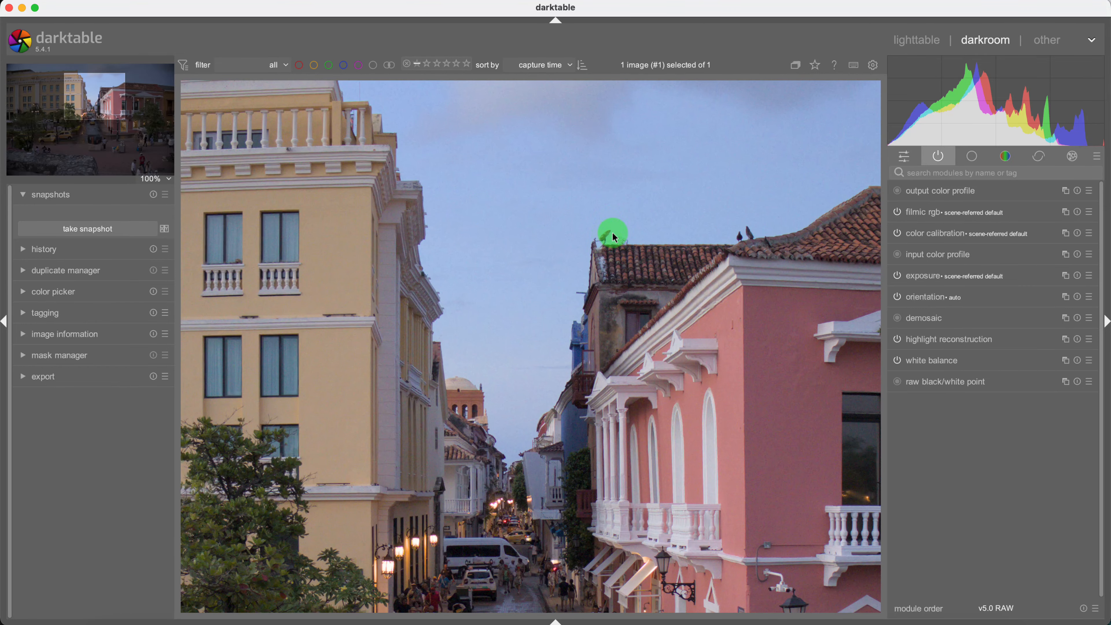
click(165, 179)
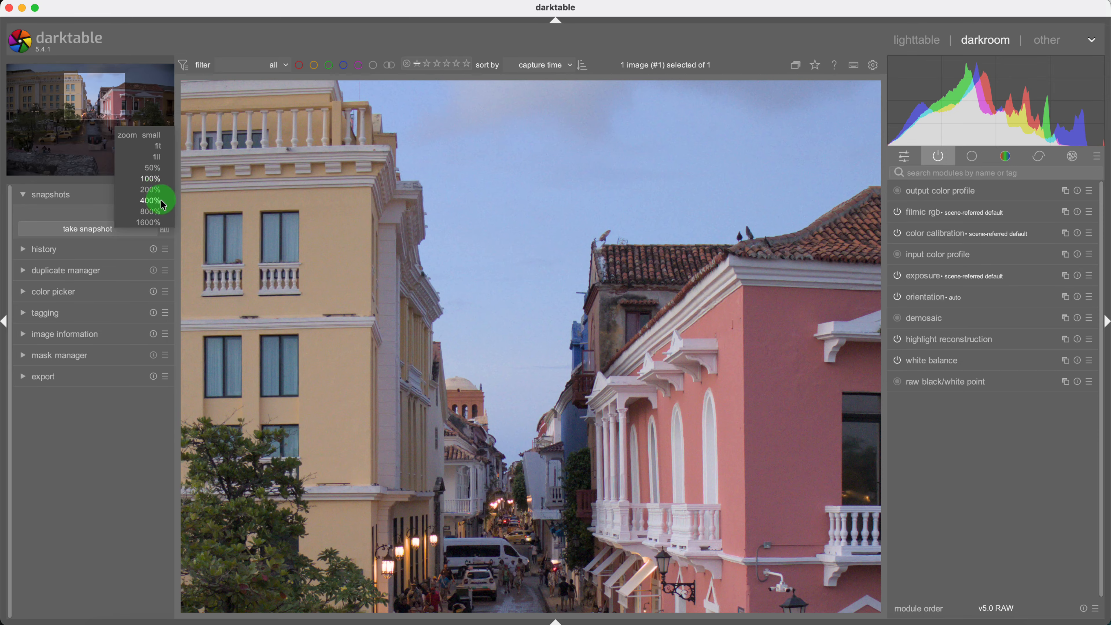
click(151, 201)
drag(690, 228, 523, 326)
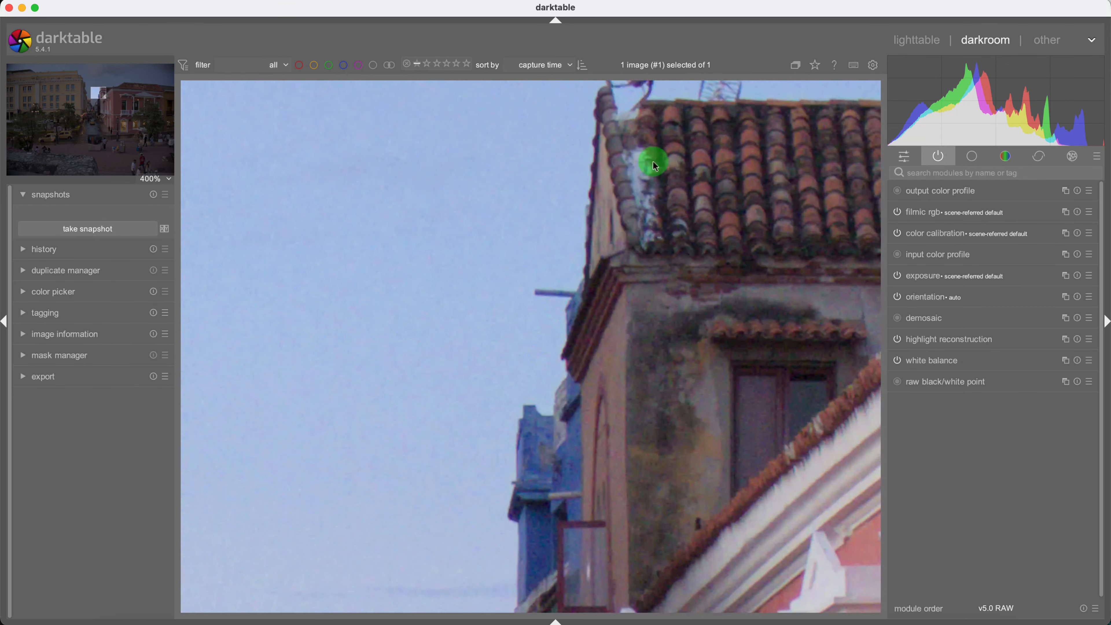
drag(655, 166, 592, 275)
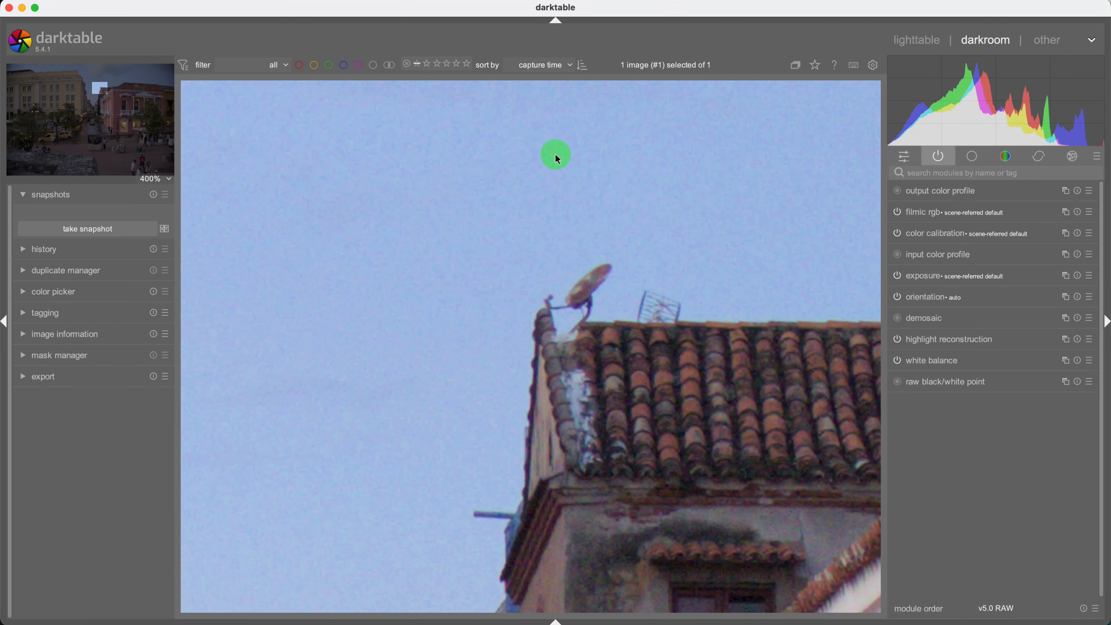
drag(691, 399, 678, 331)
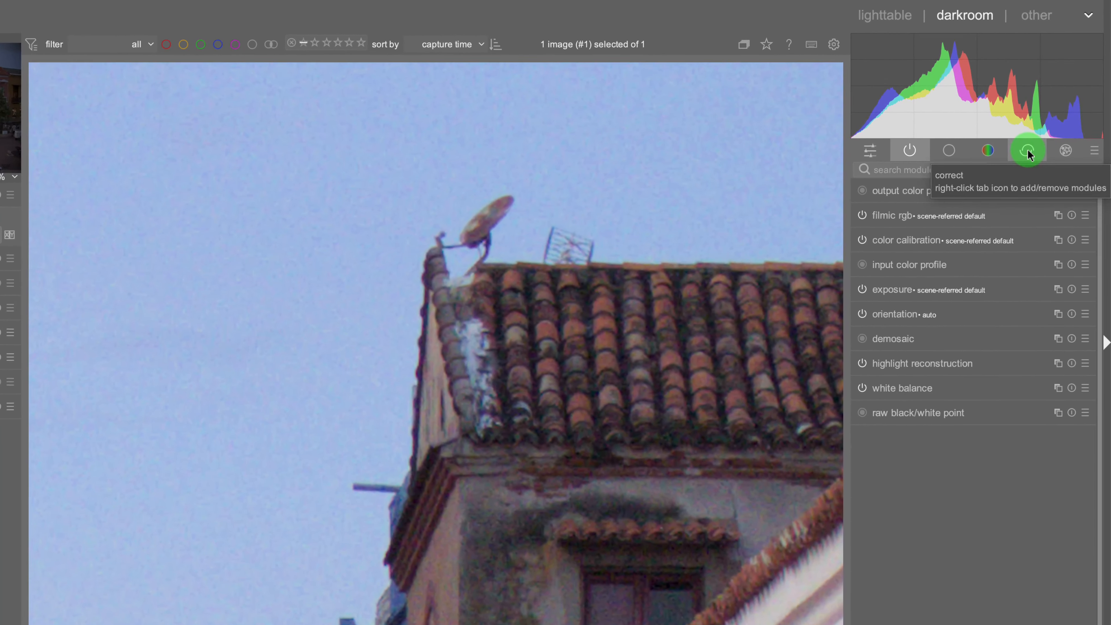
click(1027, 151)
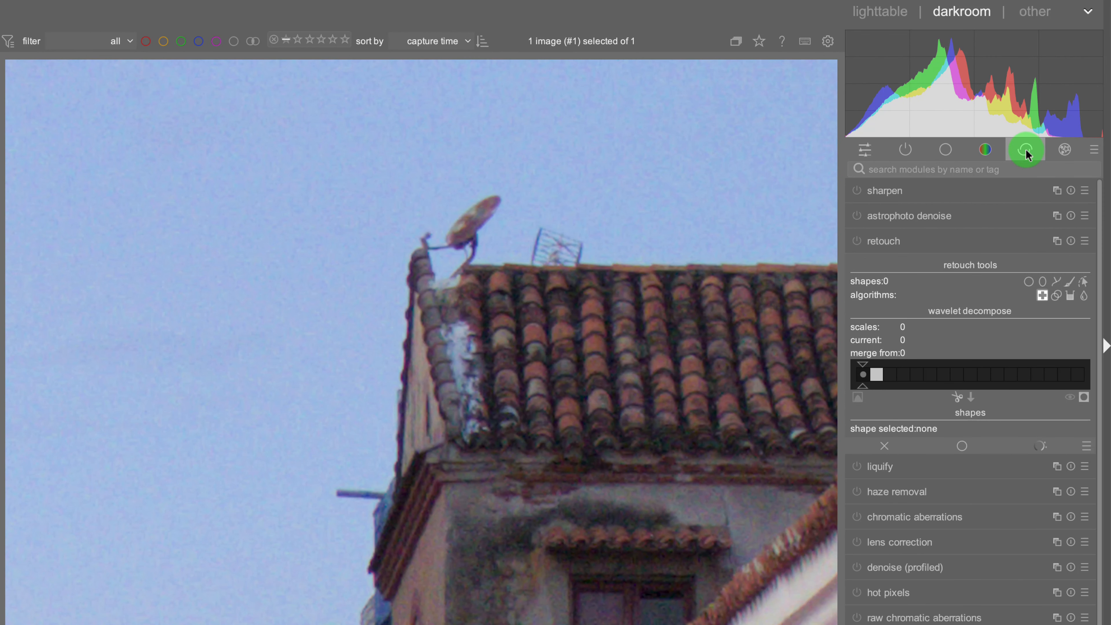
click(969, 248)
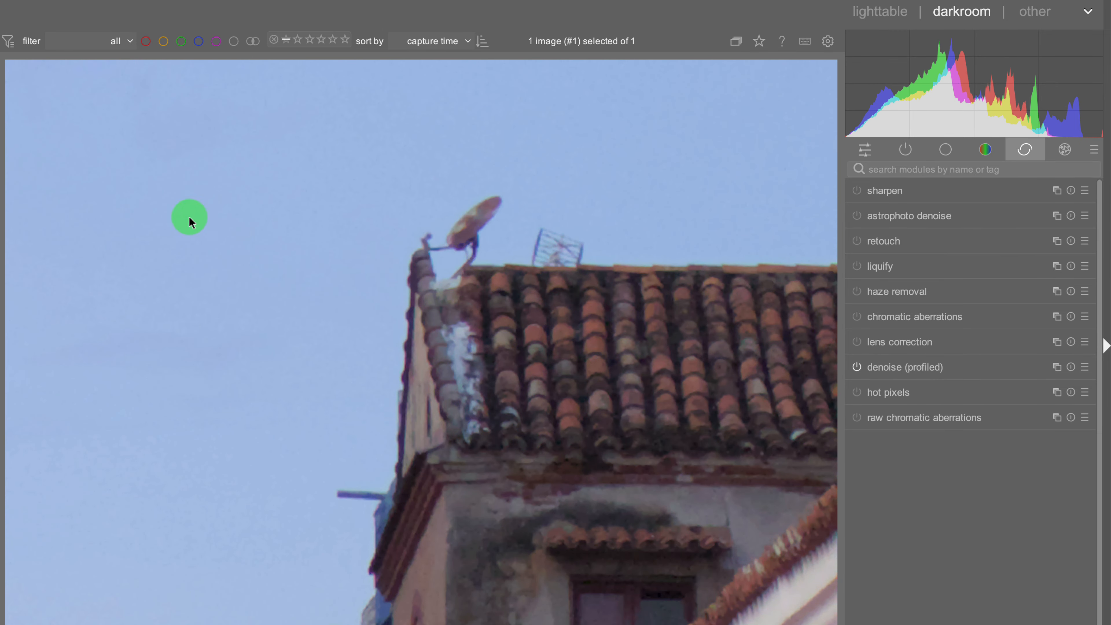
Step: Enable lens correction for the whole photo and open its settings
scroll(236, 205, down, 5)
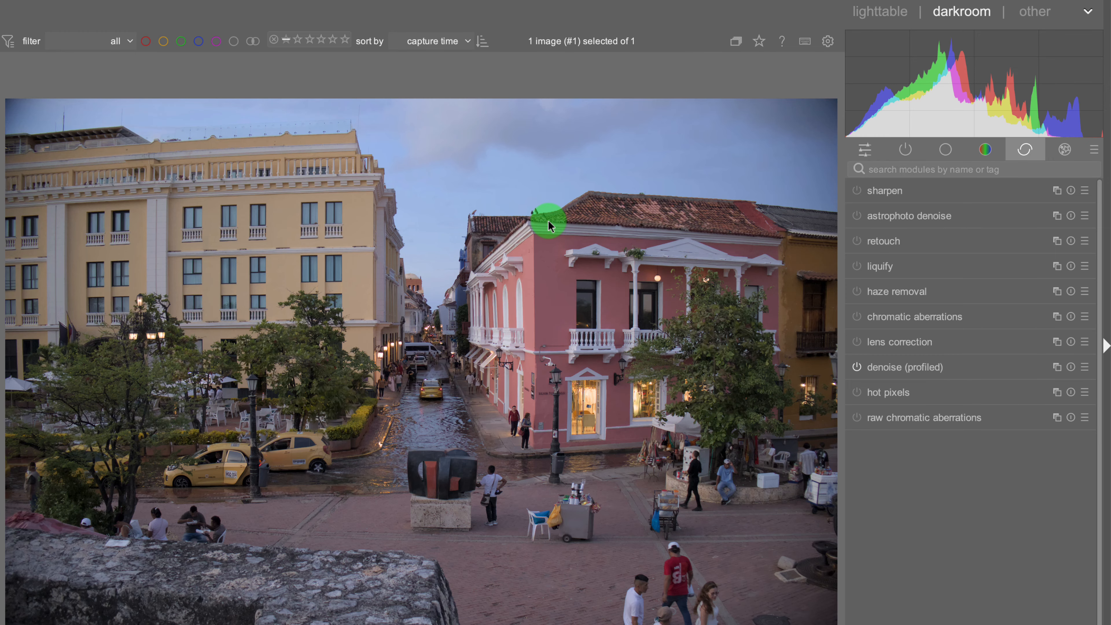
click(857, 344)
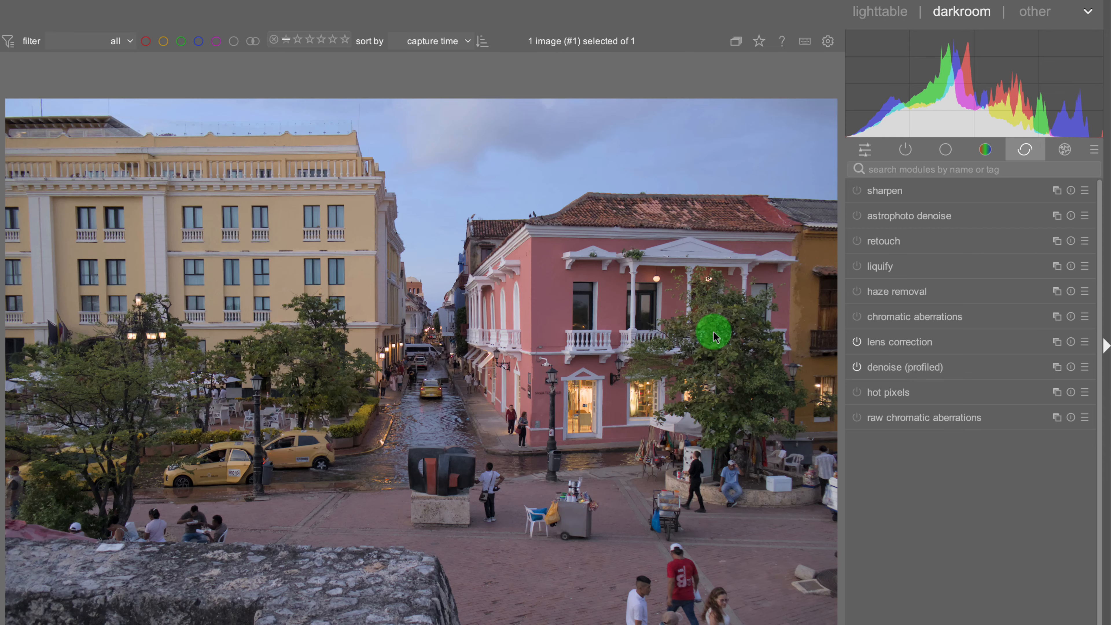
click(980, 351)
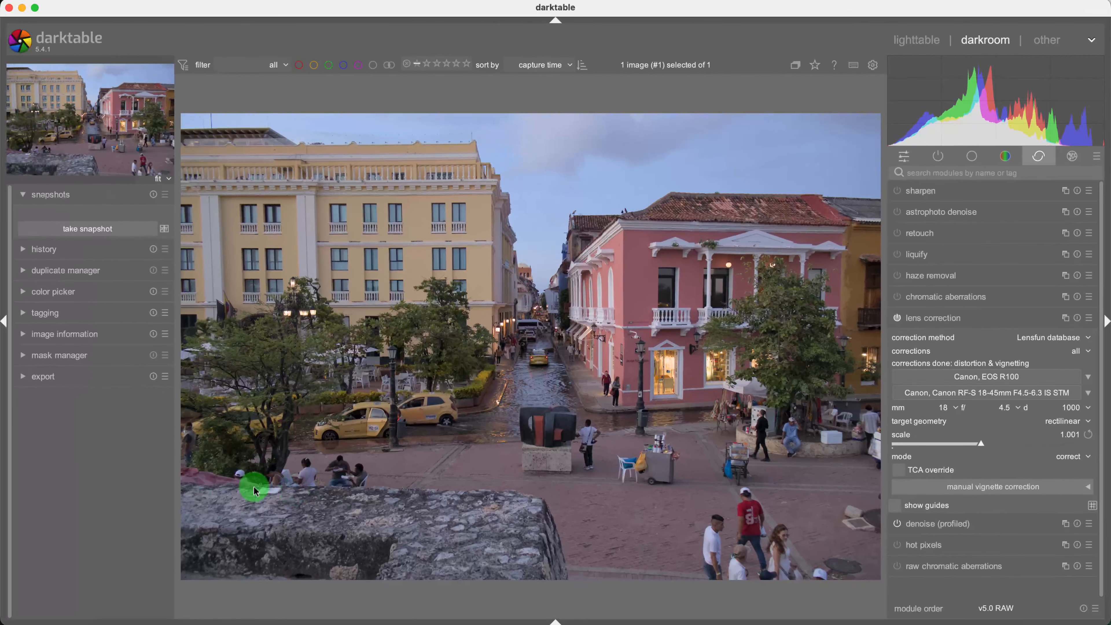
Step: Activate the brush shape of the retouch module for repairing the white paper on the stone wall
scroll(256, 492, up, 5)
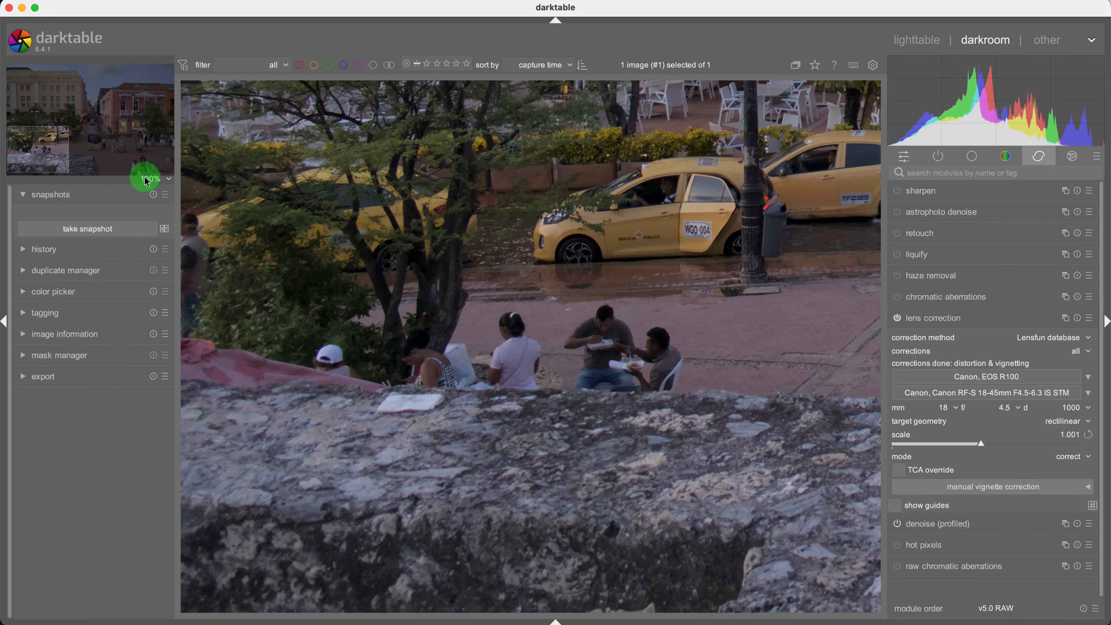
click(146, 179)
click(163, 201)
drag(412, 278, 357, 265)
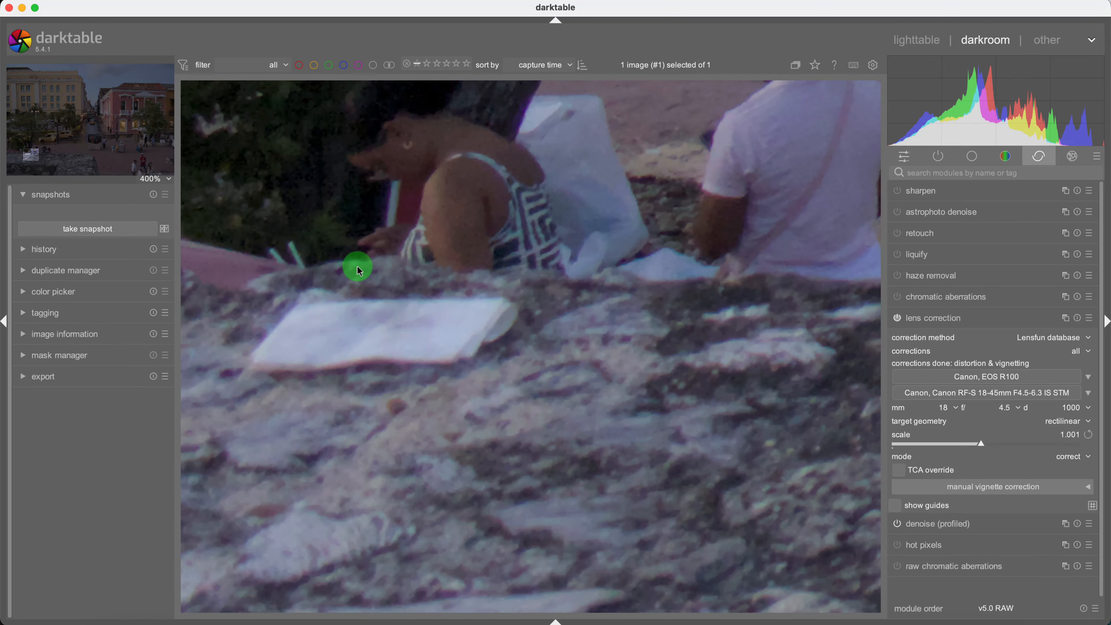
click(968, 240)
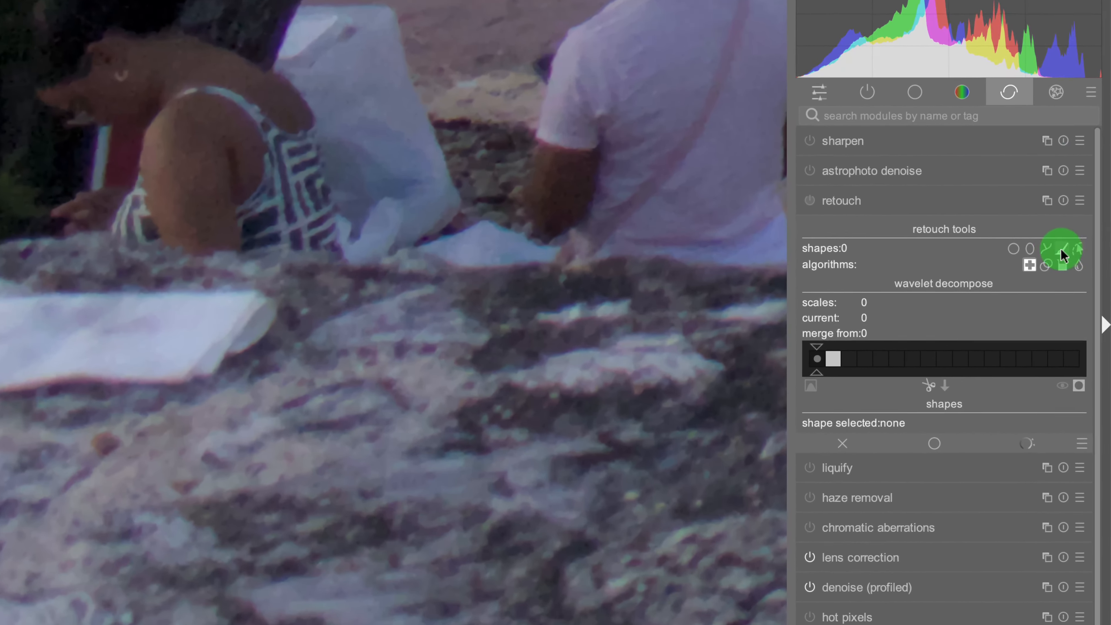
click(1063, 248)
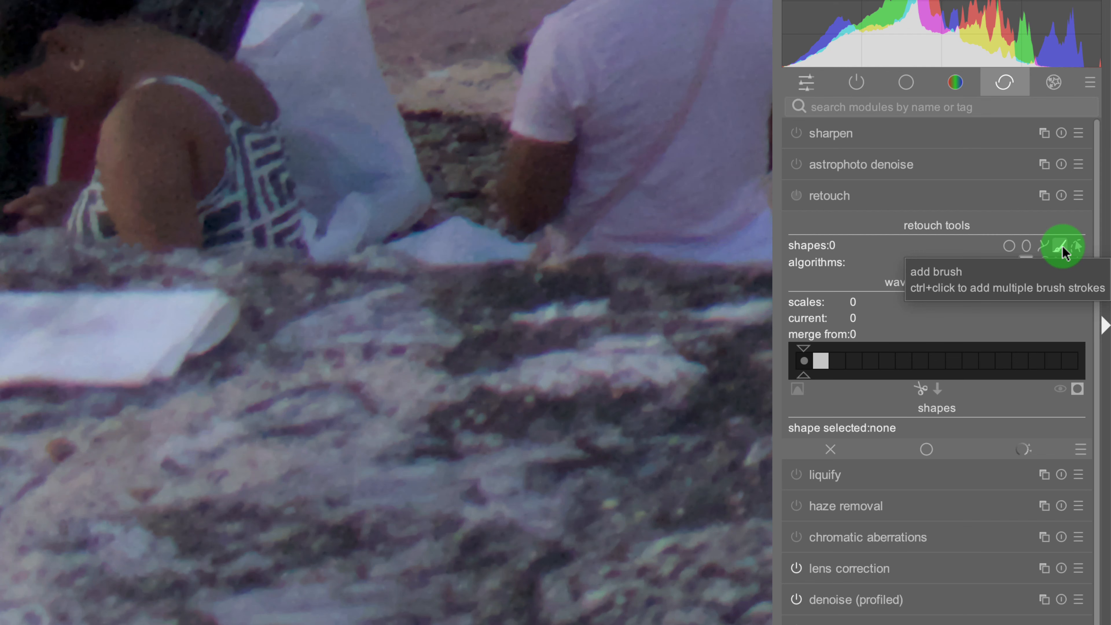
click(1062, 248)
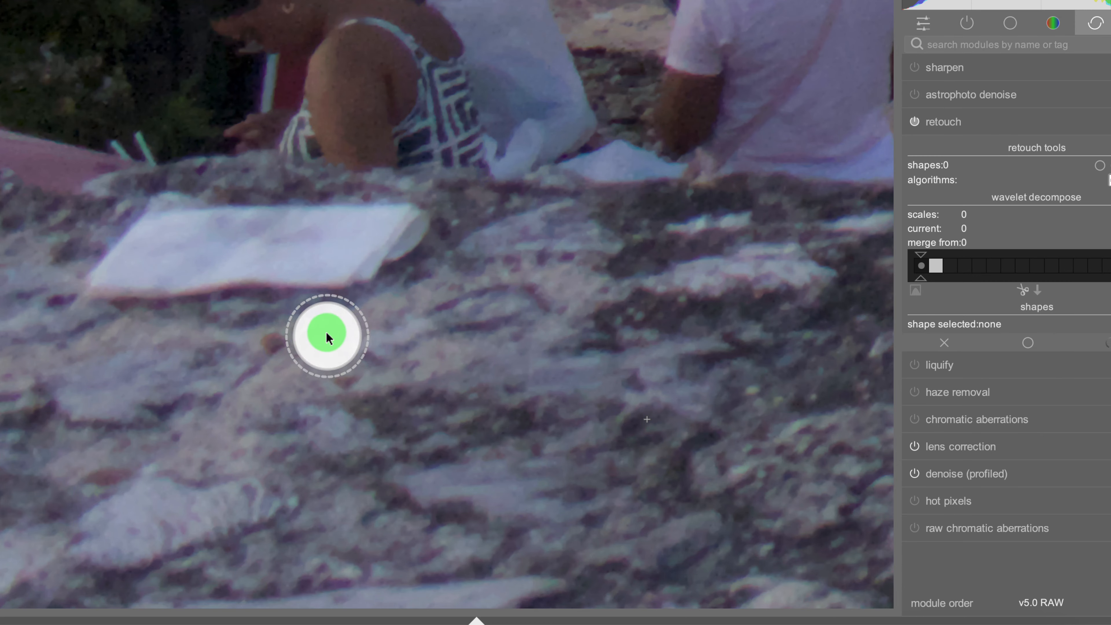
Step: Adjust the brush size, paint over the white paper on the stone wall with healing, and reposition the stroke's source area on nearby stone
scroll(326, 335, up, 2)
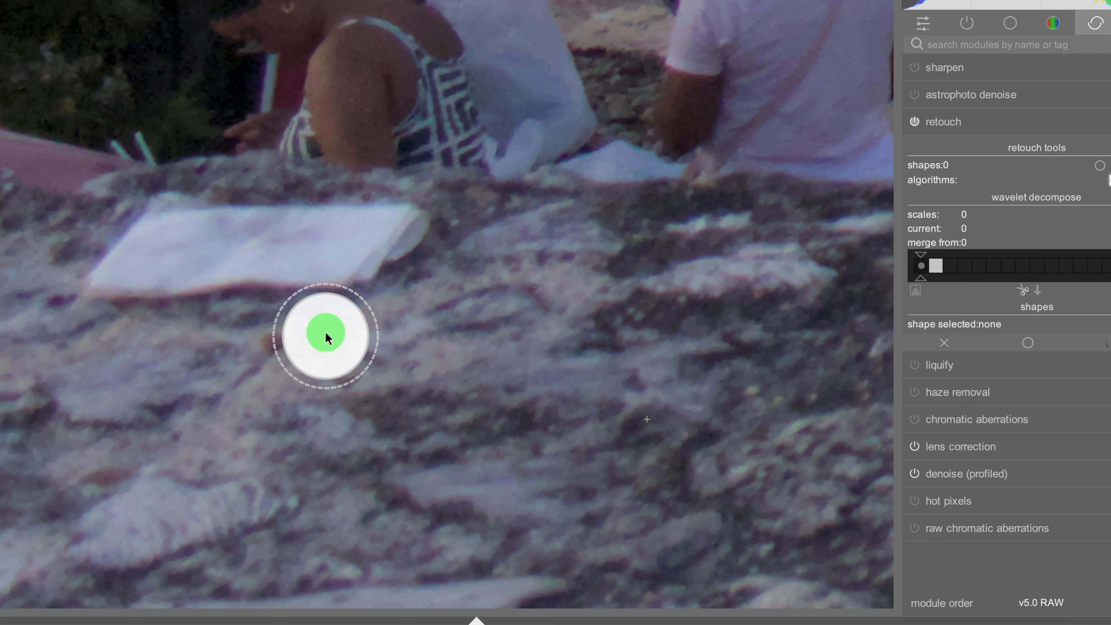
scroll(326, 331, up, 3)
scroll(327, 330, down, 4)
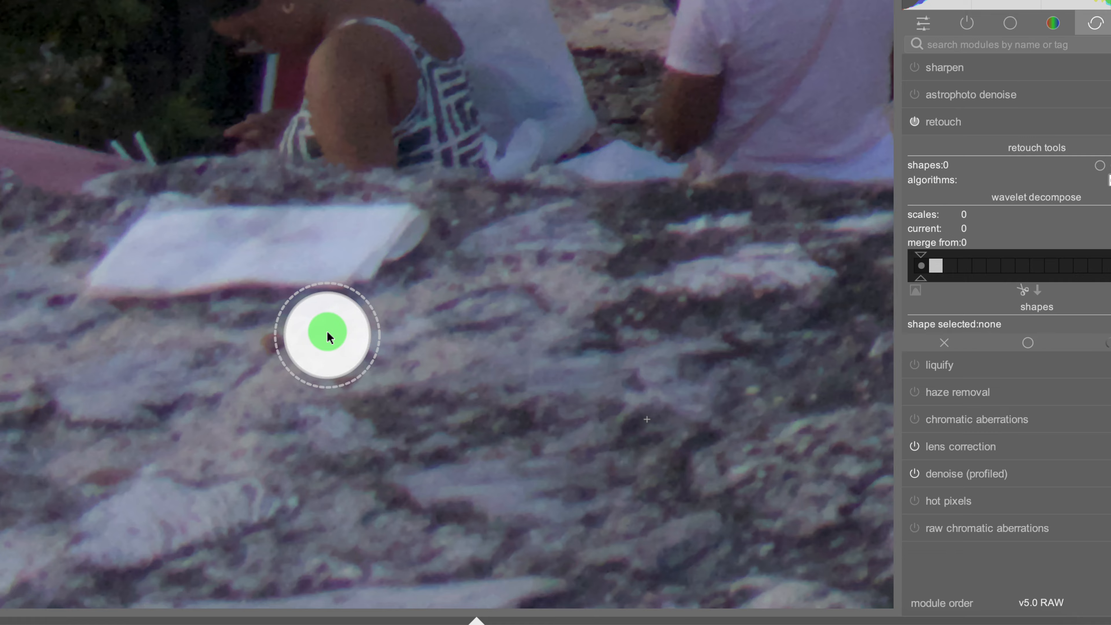
scroll(224, 247, down, 3)
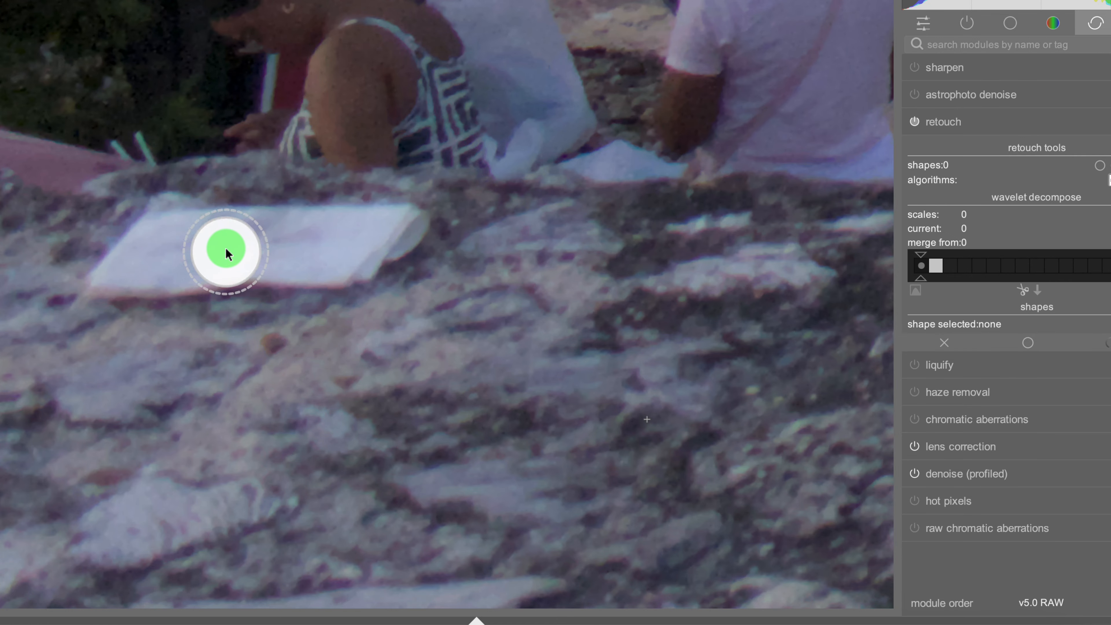
mouse_move(157, 205)
mouse_down()
mouse_move(111, 281)
mouse_move(364, 279)
mouse_move(415, 236)
mouse_move(417, 218)
mouse_move(168, 219)
mouse_move(189, 243)
mouse_move(332, 248)
mouse_up()
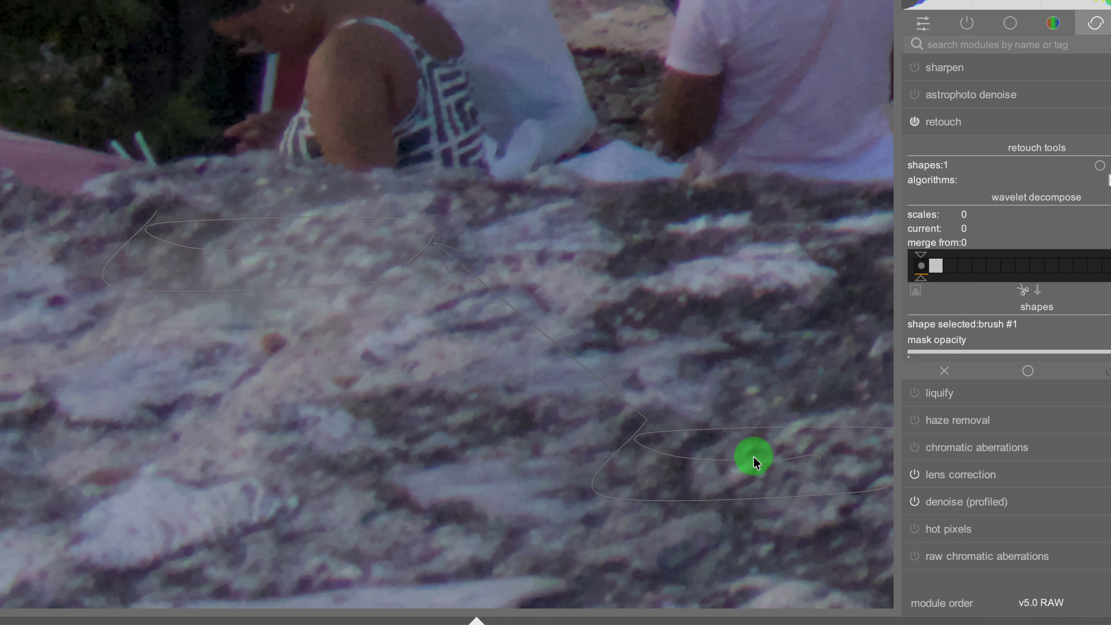
mouse_move(752, 461)
mouse_down()
mouse_move(645, 439)
mouse_move(529, 454)
mouse_move(666, 420)
mouse_move(620, 442)
mouse_up()
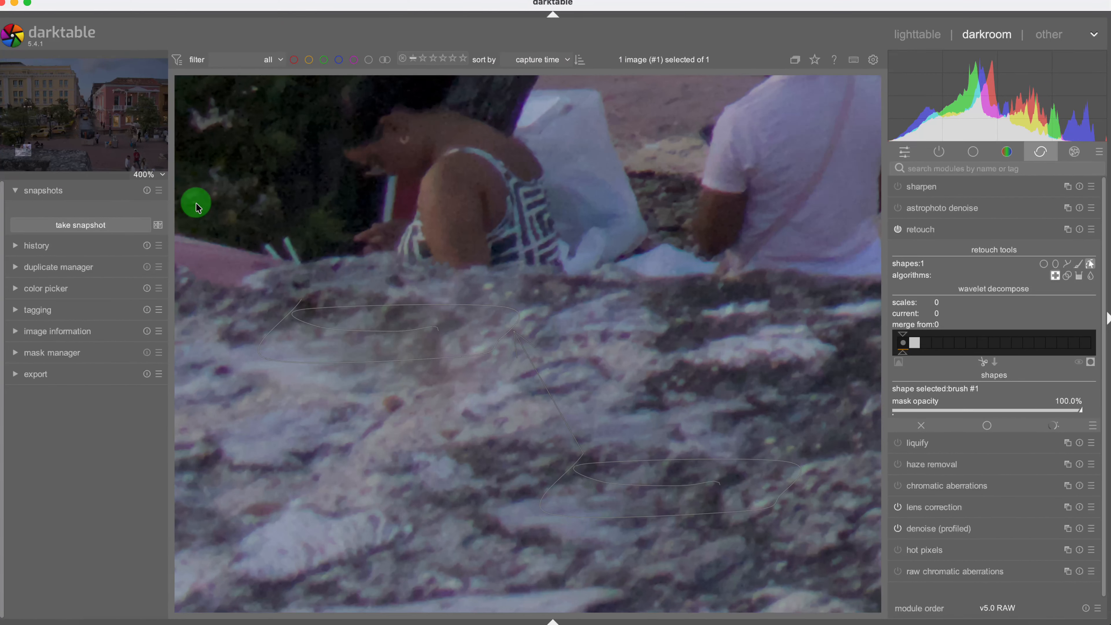
Step: Fit the whole photo in view and raise the global brilliance in color balance rgb to +45.39%
click(161, 178)
click(160, 125)
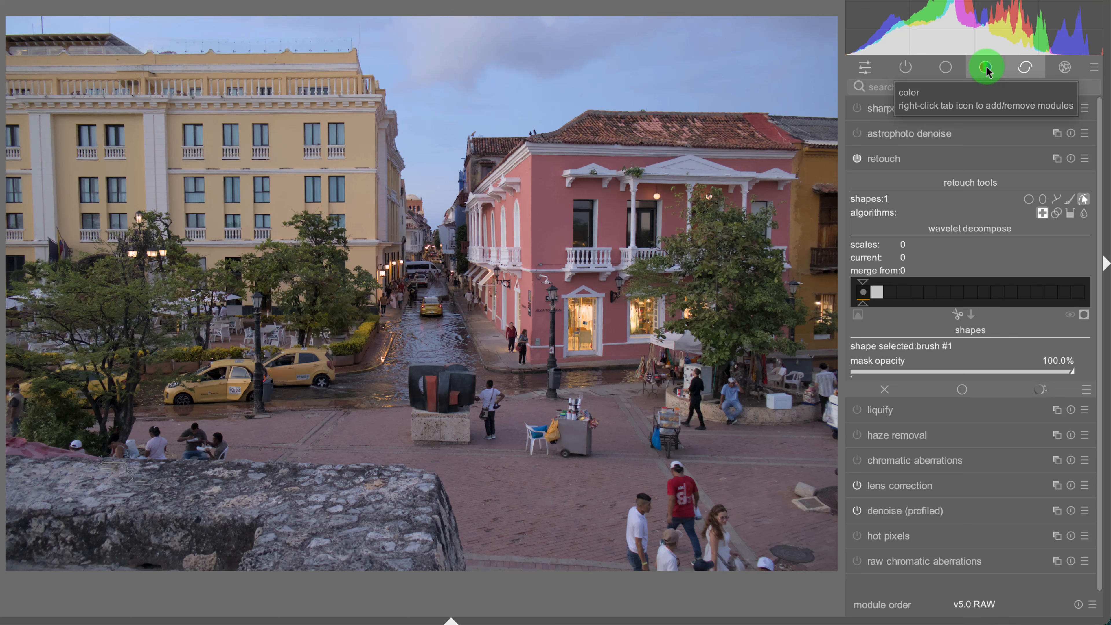
click(987, 69)
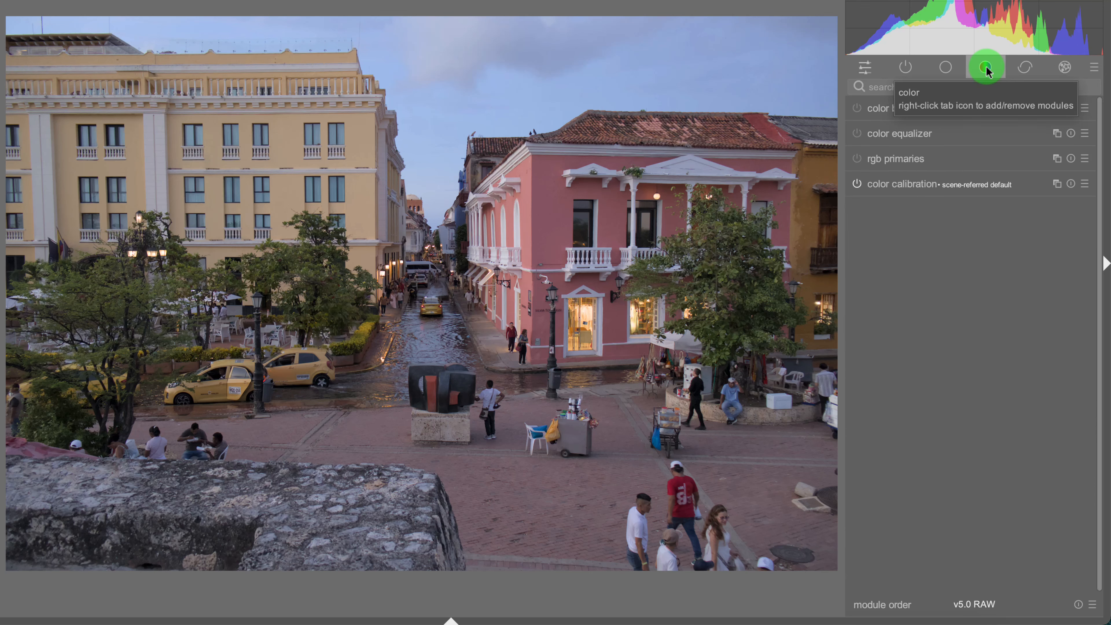
click(945, 109)
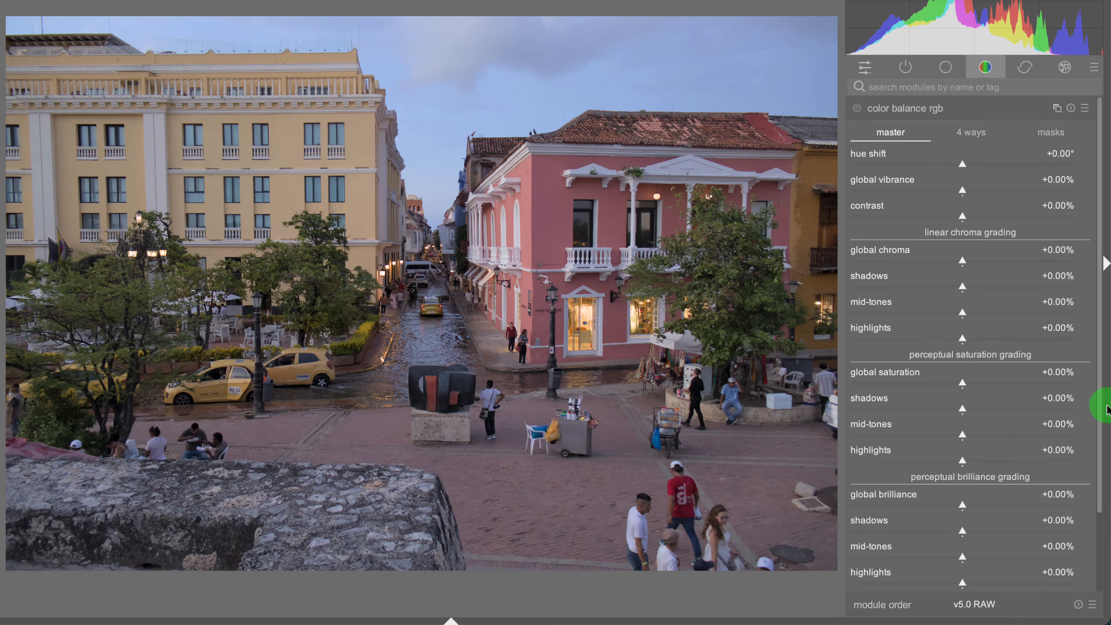
scroll(1099, 405, down, 3)
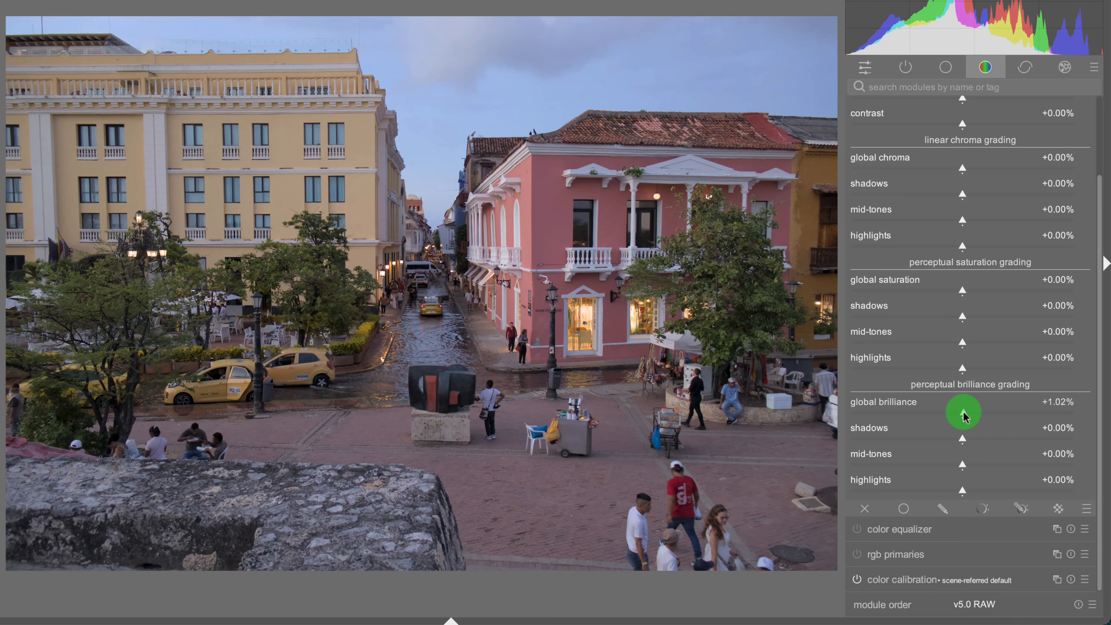
drag(969, 416, 1013, 416)
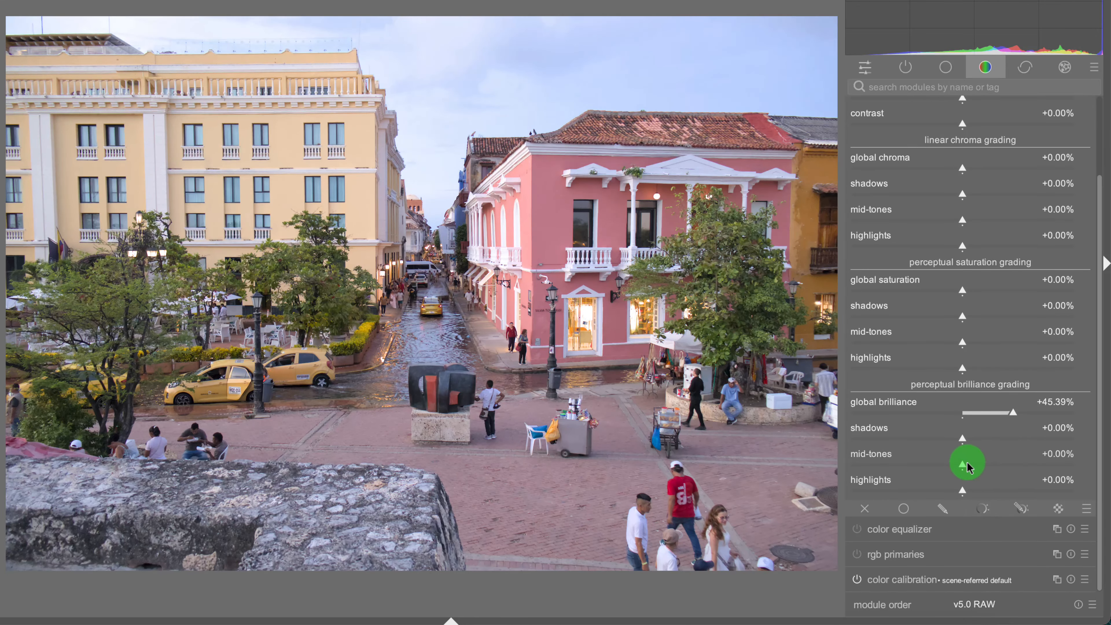
Step: Set the shadows brilliance to +20.82% and the global saturation to +87.71% in color balance rgb
mouse_move(965, 466)
mouse_down()
mouse_move(1021, 467)
mouse_move(967, 470)
mouse_up()
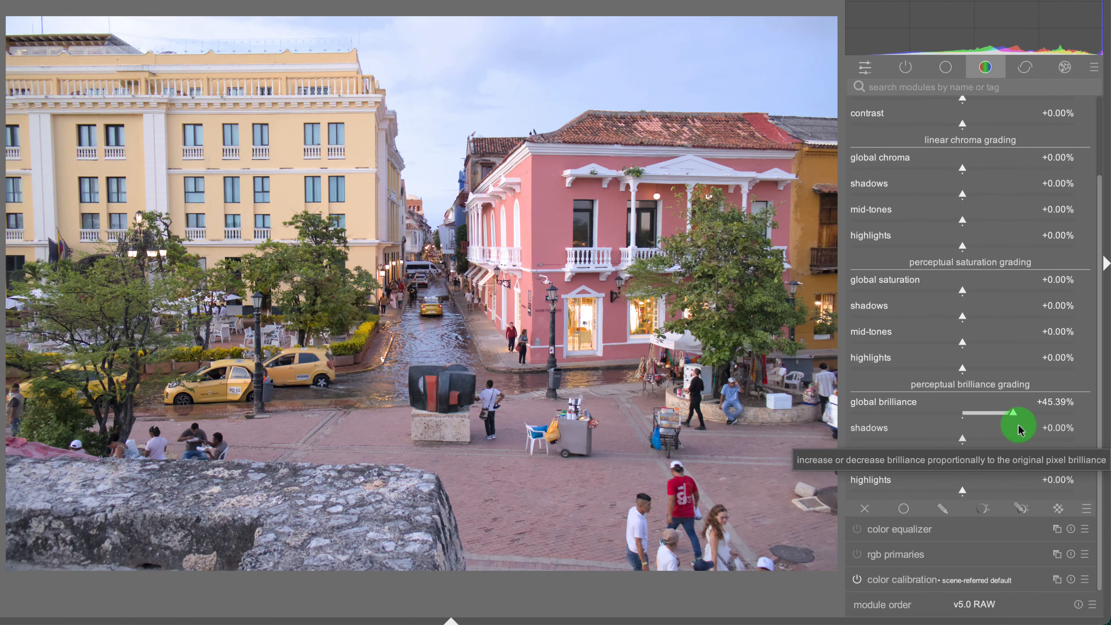
mouse_move(964, 442)
mouse_down()
mouse_move(996, 445)
mouse_move(986, 445)
mouse_up()
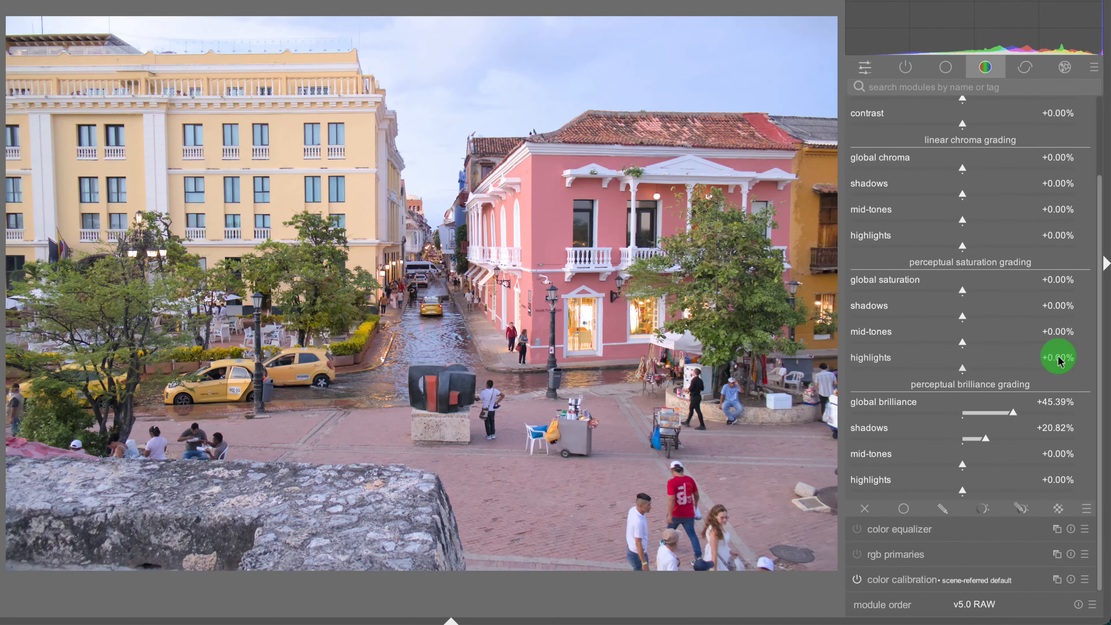
drag(1098, 357, 1092, 323)
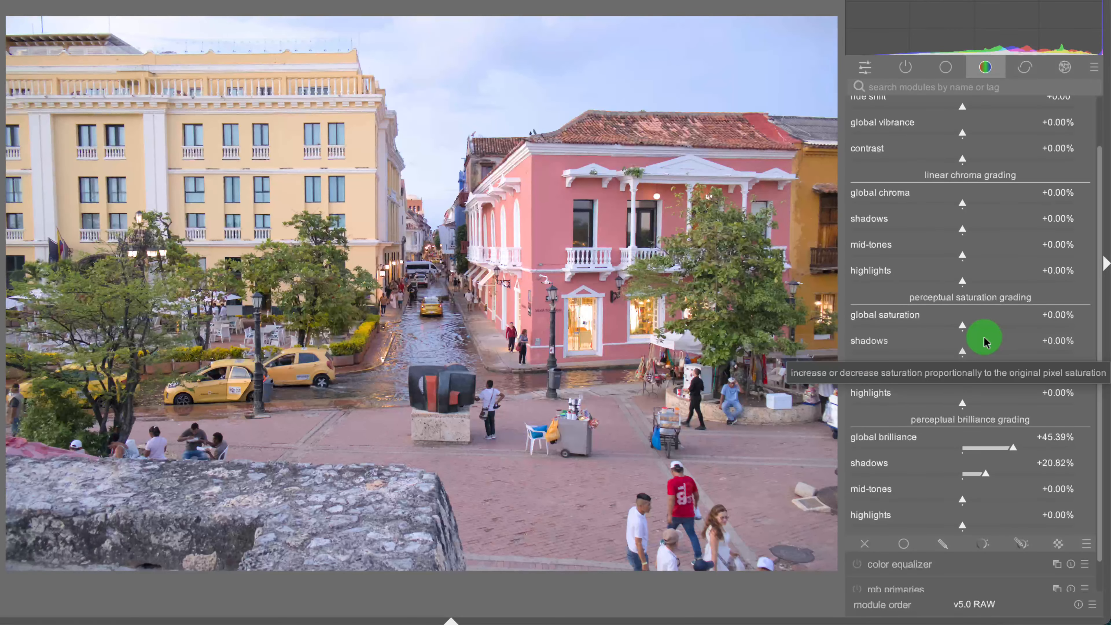
drag(964, 328, 1056, 331)
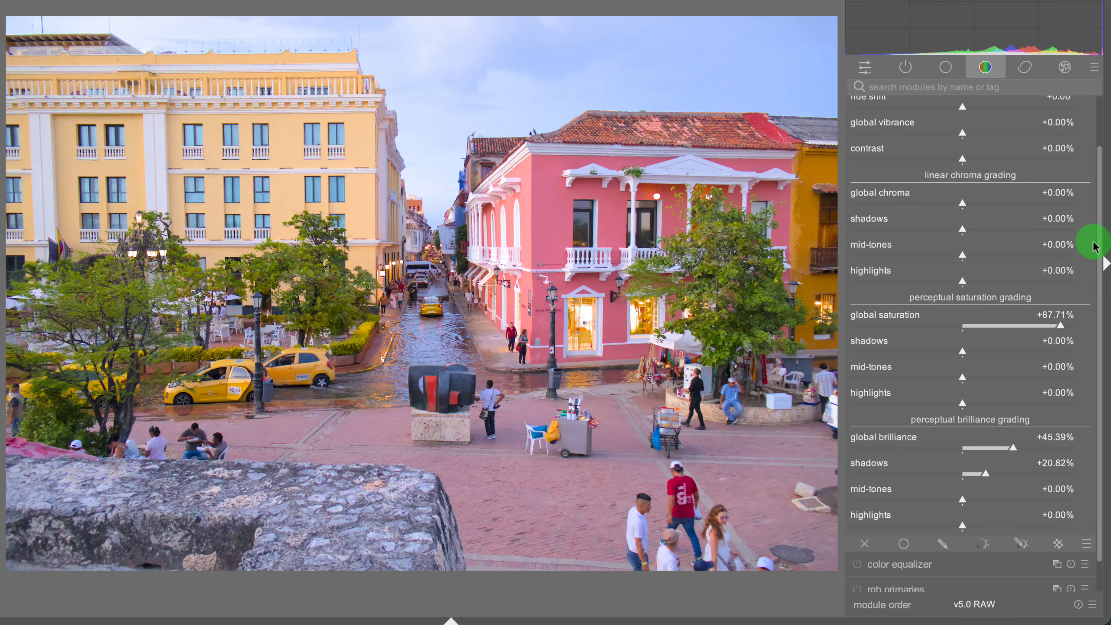
Step: Switch color balance rgb off and on to compare the photo before and after grading
scroll(1093, 232, up, 3)
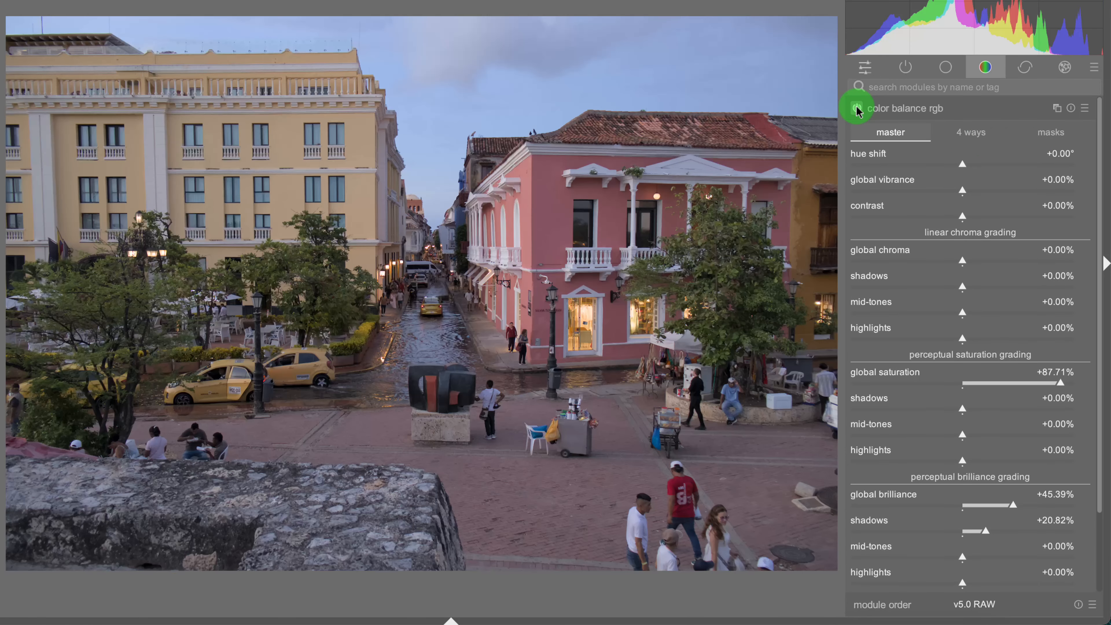
click(856, 108)
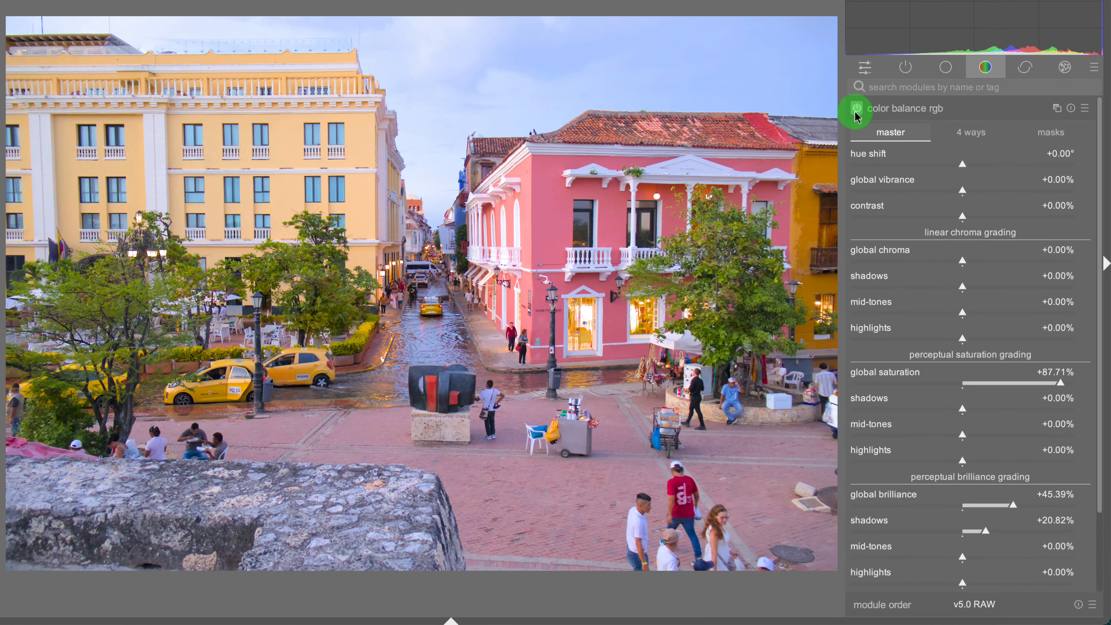
click(857, 110)
click(856, 109)
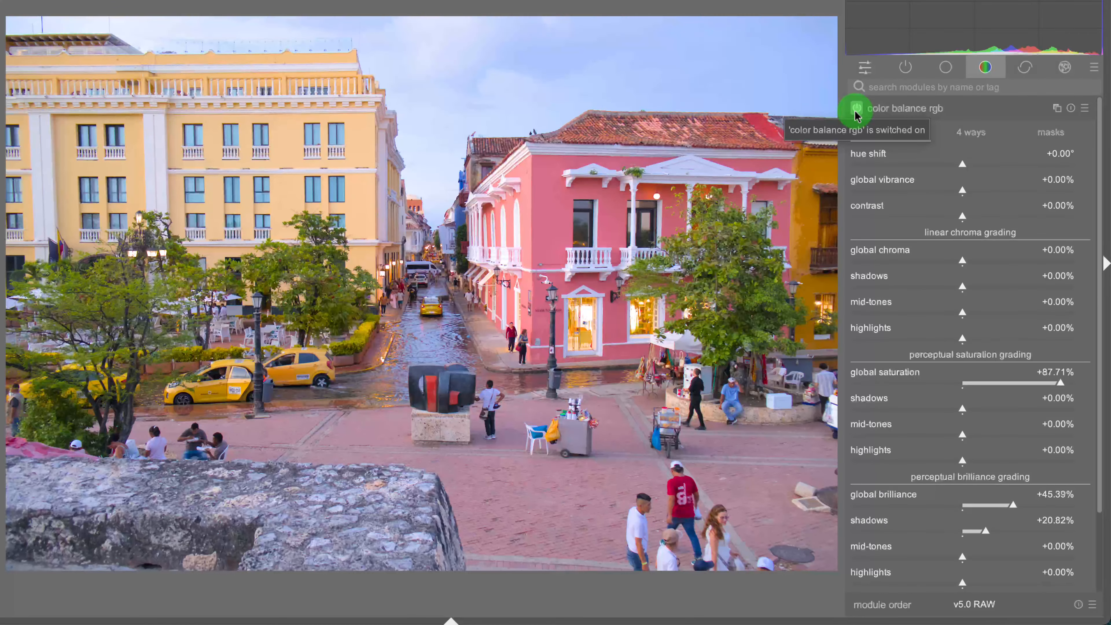
Step: Switch on the vignetting effect and set its width/height ratio to 1.440
mouse_move(978, 117)
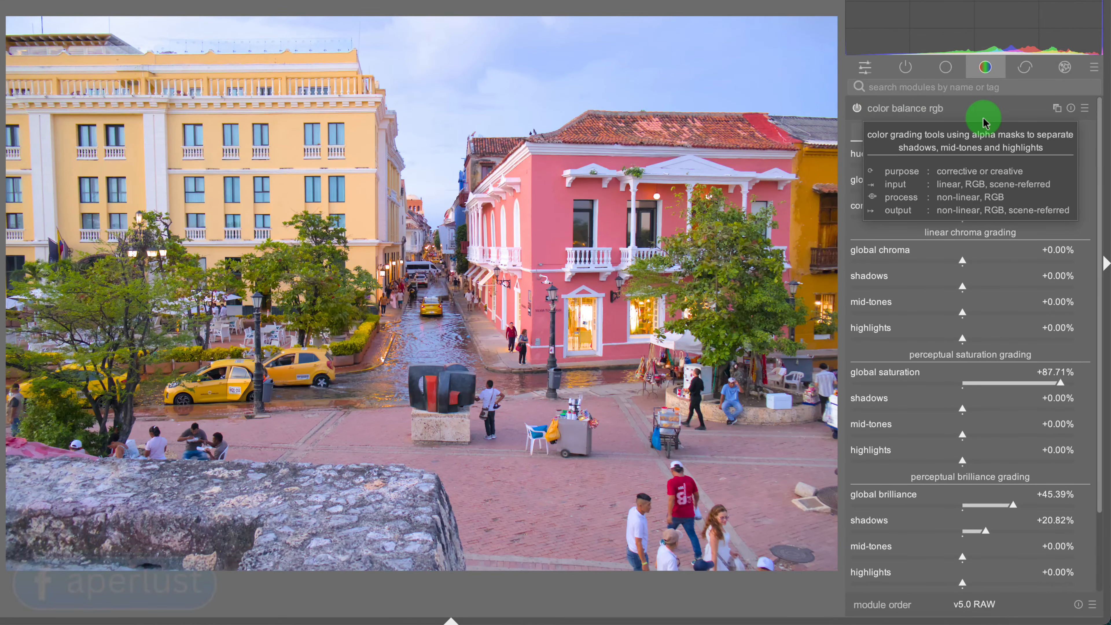
click(1067, 70)
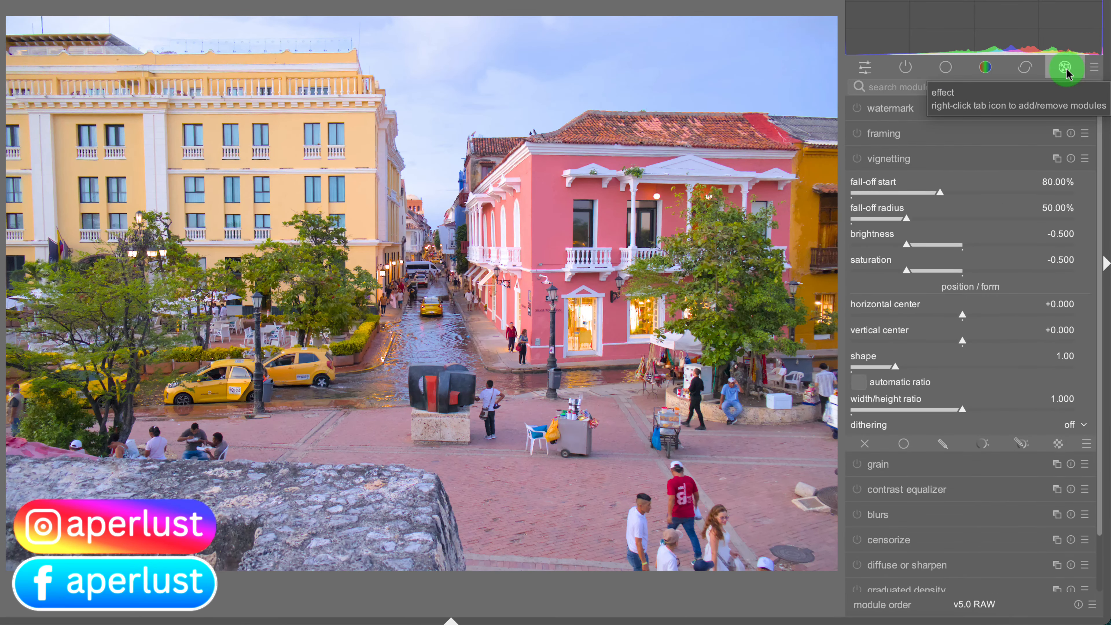
click(857, 160)
click(957, 159)
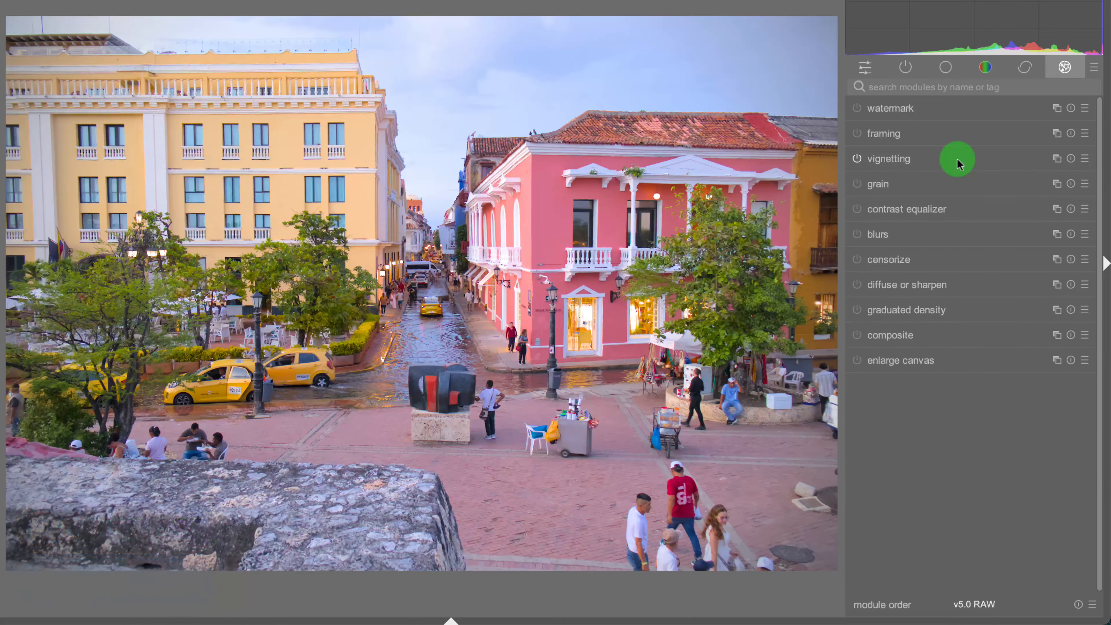
click(958, 159)
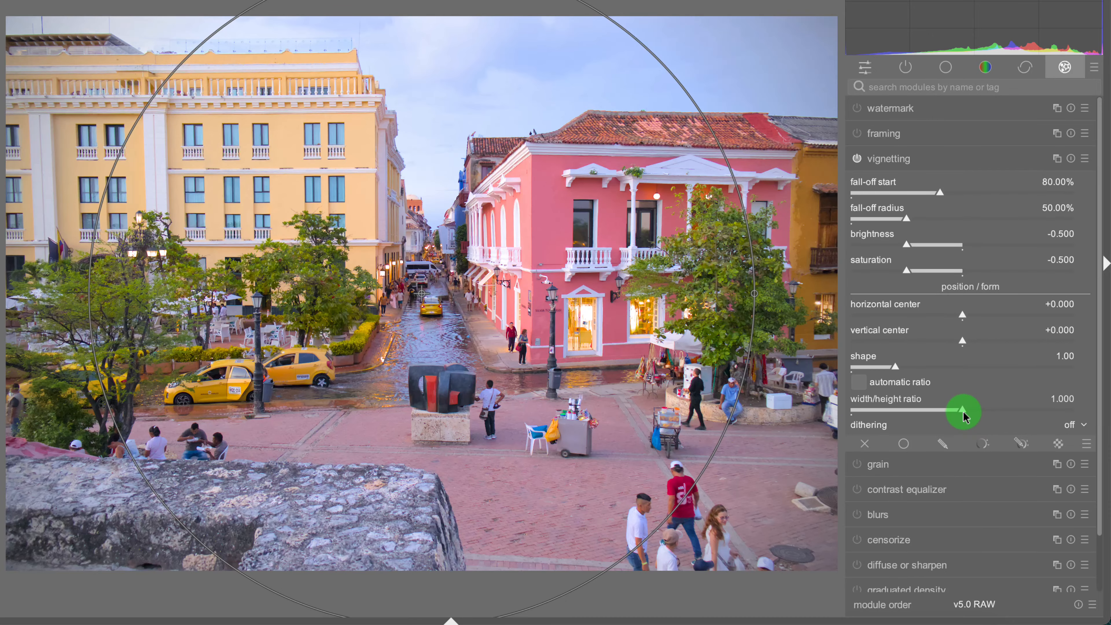
mouse_move(966, 417)
mouse_down()
mouse_move(930, 413)
mouse_move(1025, 414)
mouse_move(993, 413)
mouse_move(1016, 421)
mouse_move(1005, 422)
mouse_move(977, 399)
mouse_up()
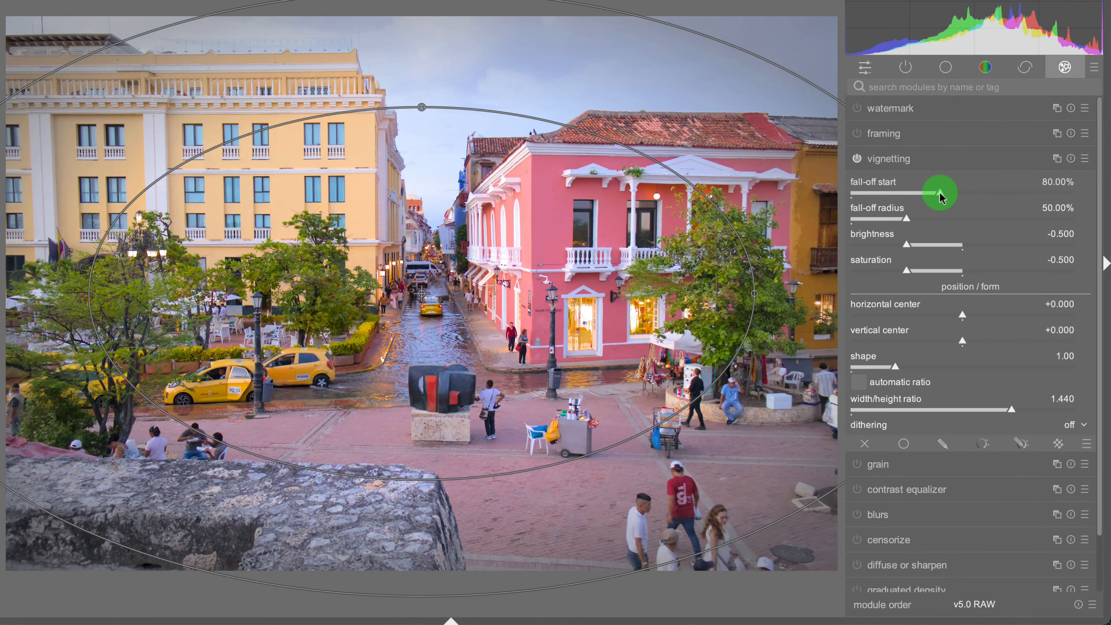
Step: Set the vignetting fall-off start to 124.23% and the fall-off radius to 40.27%
drag(941, 195, 888, 222)
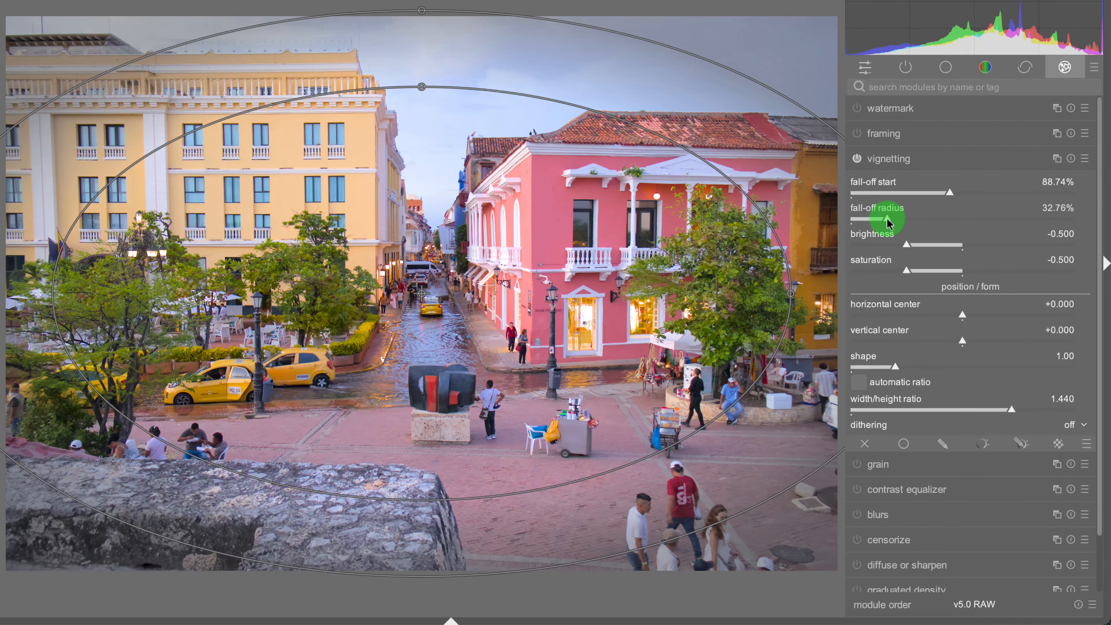
drag(887, 224, 874, 219)
drag(949, 192, 989, 191)
drag(880, 221, 895, 221)
drag(990, 193, 990, 198)
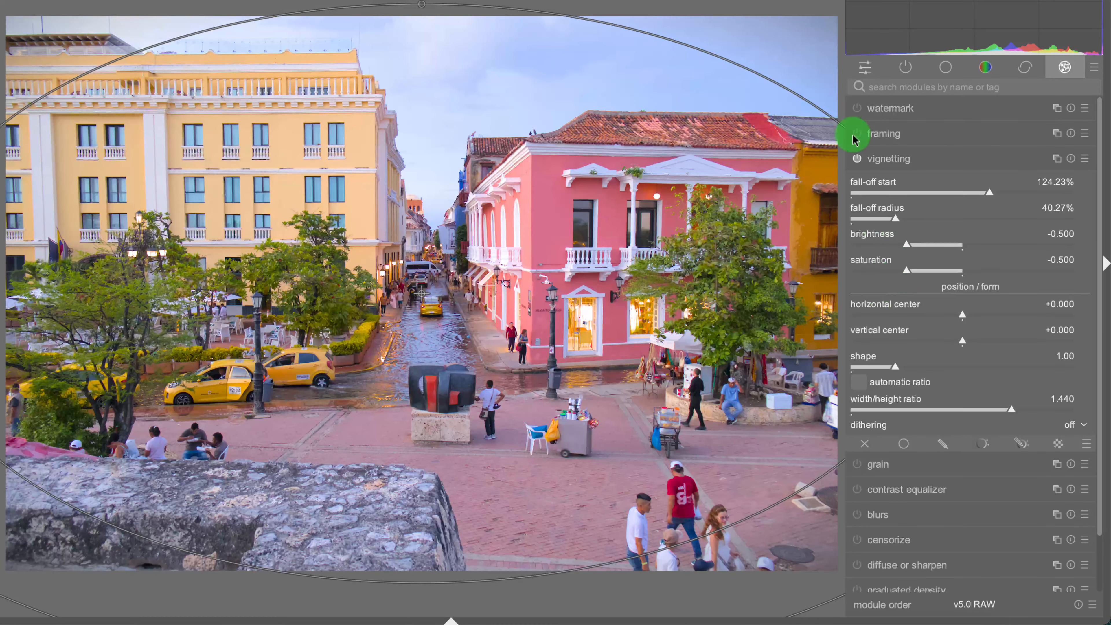
Step: Switch vignetting off and on to compare the photo with and without the effect
click(858, 160)
click(858, 160)
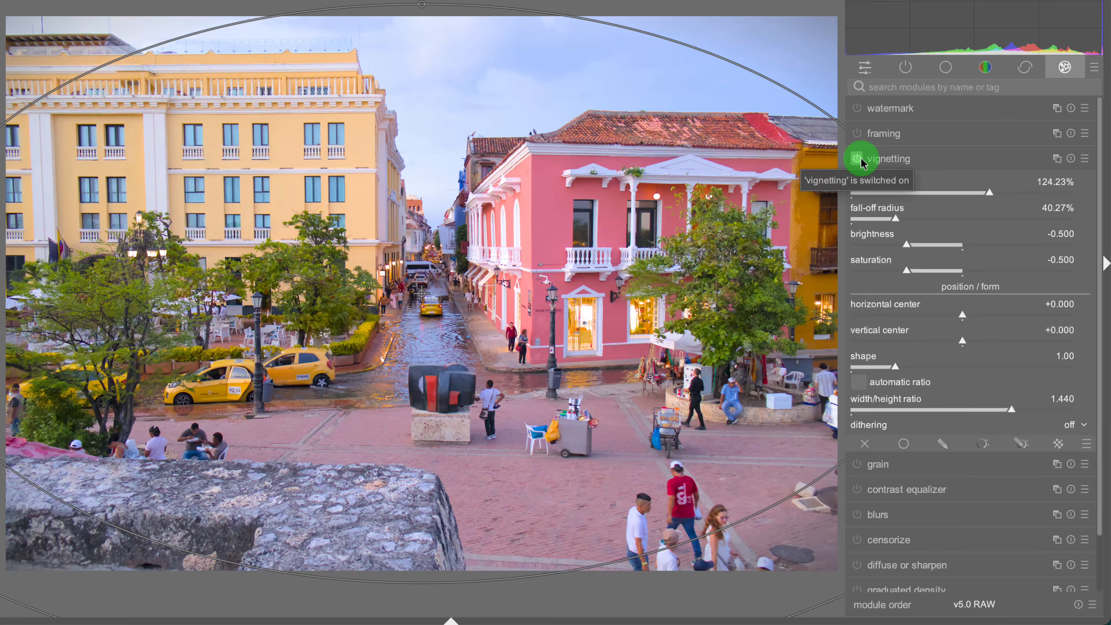
click(859, 160)
click(858, 159)
Step: Refine the vignette with fall-off start 117.41%, width/height ratio 1.502 and brightness -0.338, toggling the effect to check it
mouse_move(978, 196)
mouse_down()
mouse_move(987, 190)
mouse_move(982, 197)
mouse_up()
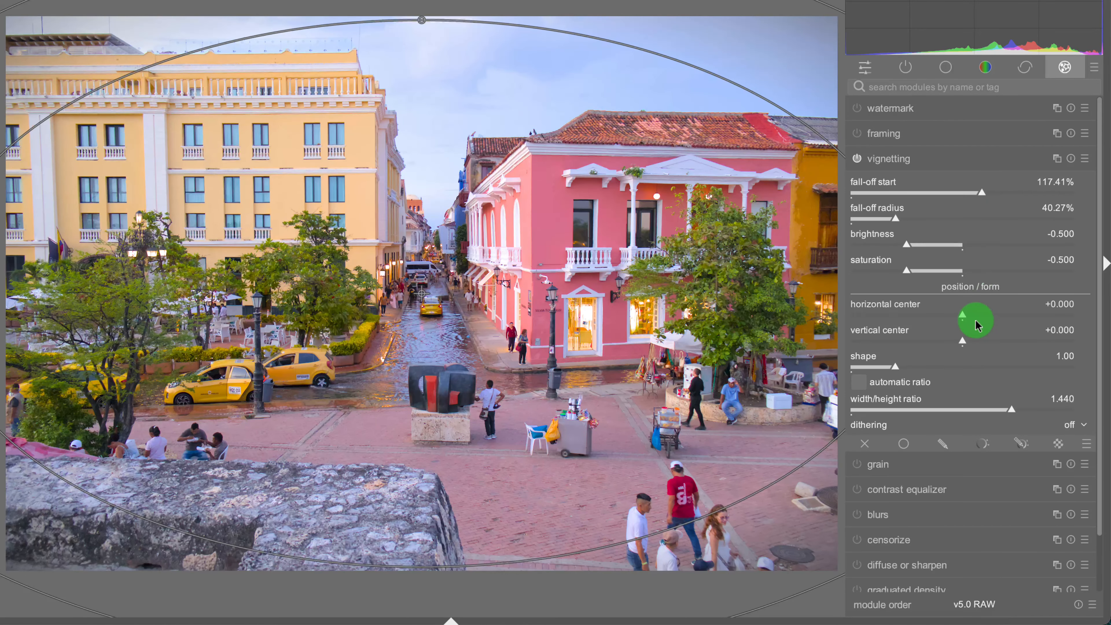
drag(1014, 414, 1019, 415)
click(856, 160)
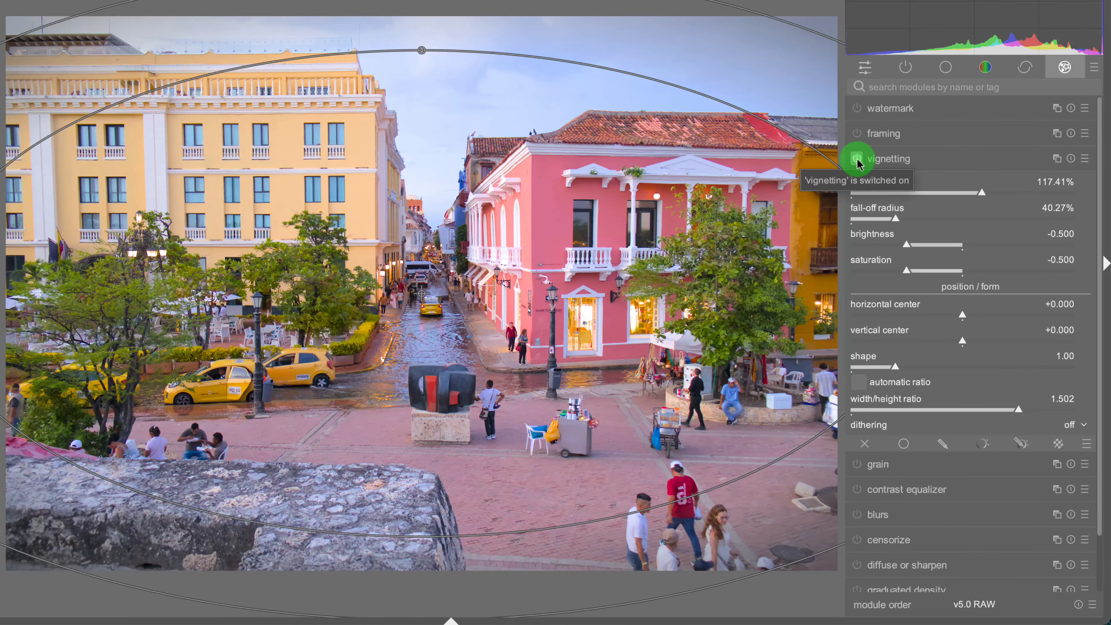
click(856, 159)
click(856, 159)
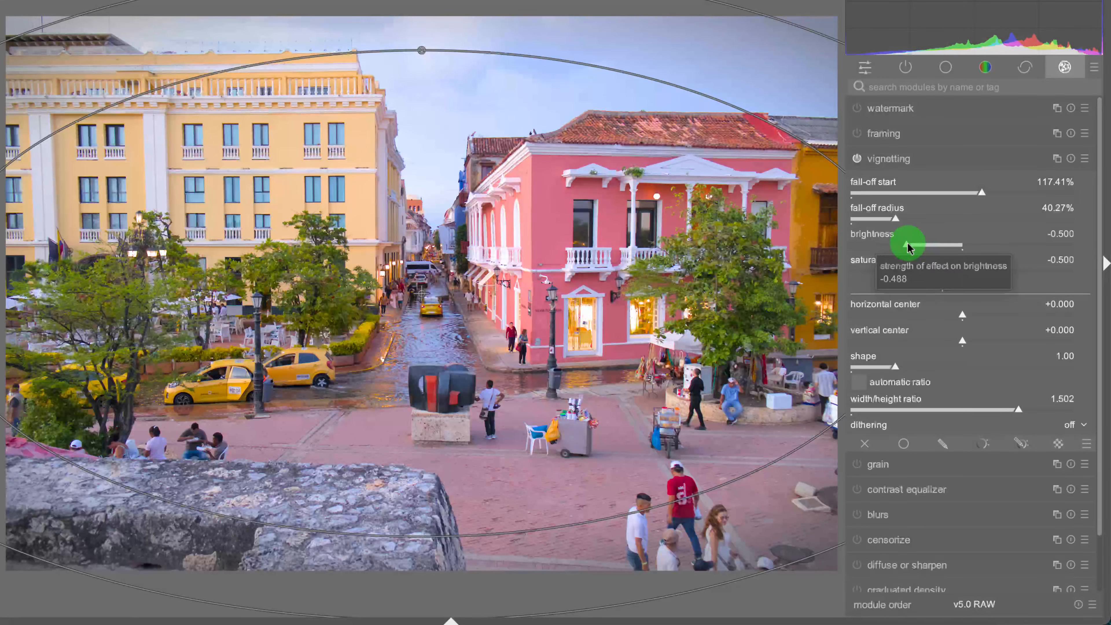
drag(910, 244, 922, 249)
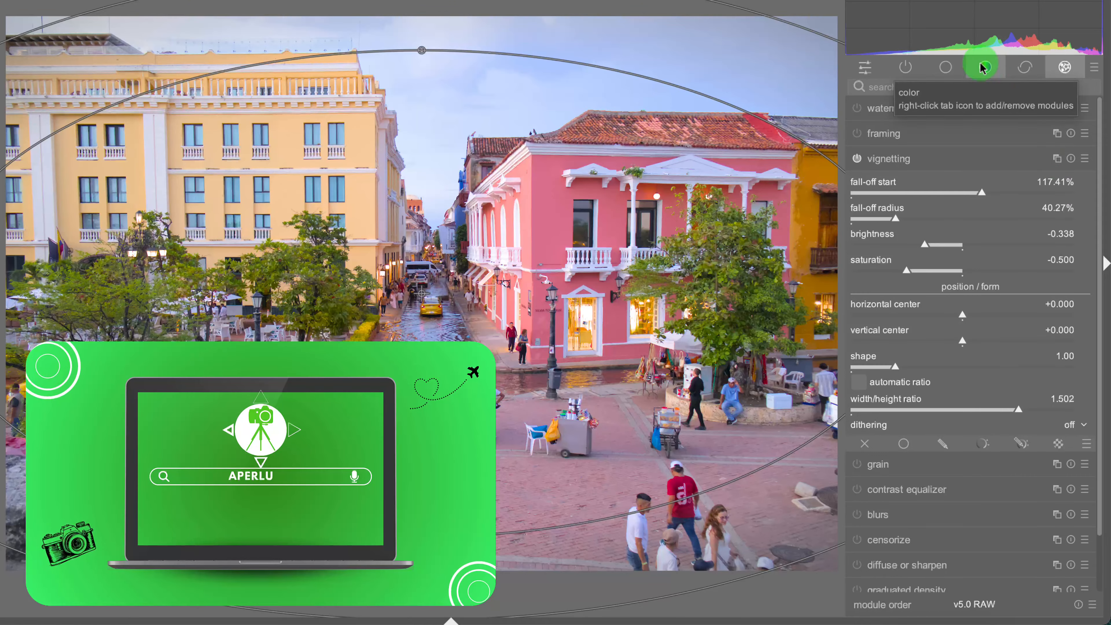
Step: Show only the active modules and expand output color profile to review the modules applied to the photo
click(906, 67)
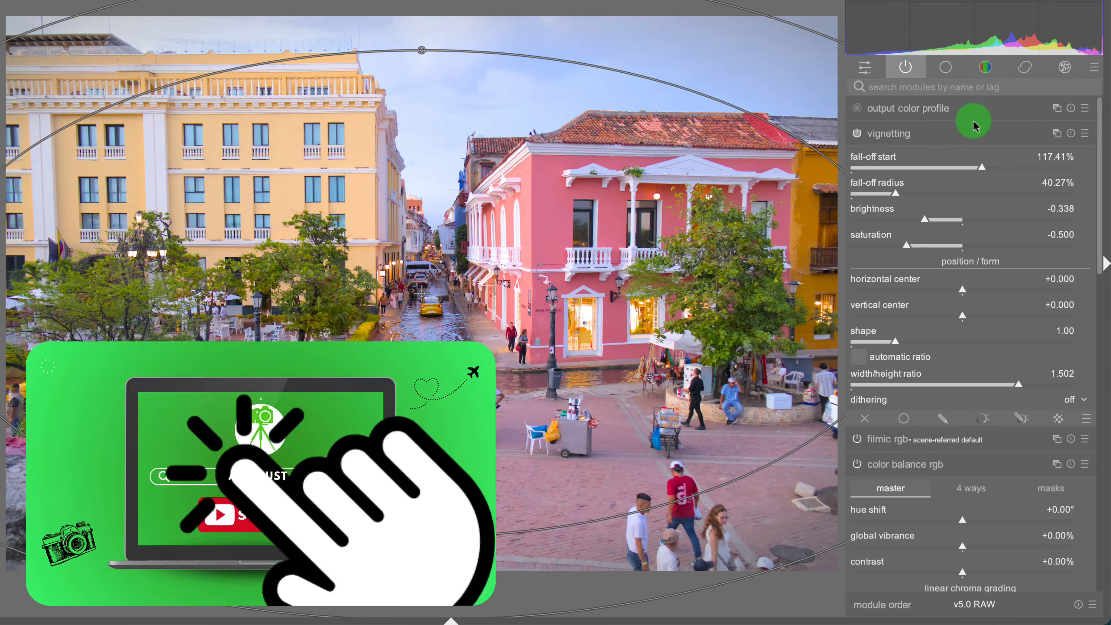
click(973, 122)
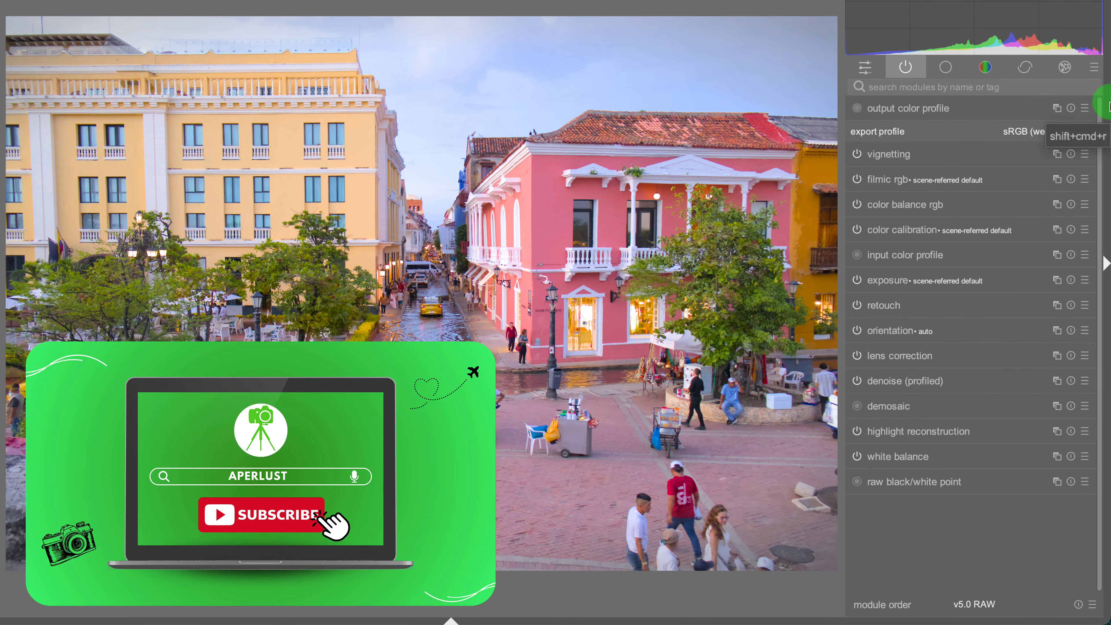
click(906, 109)
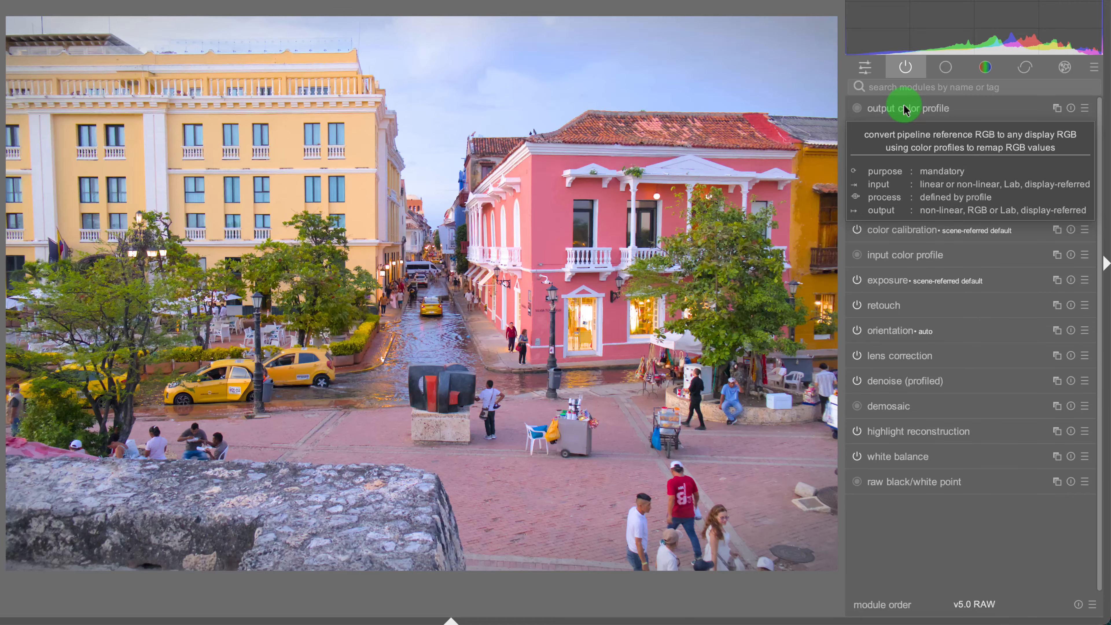
click(906, 108)
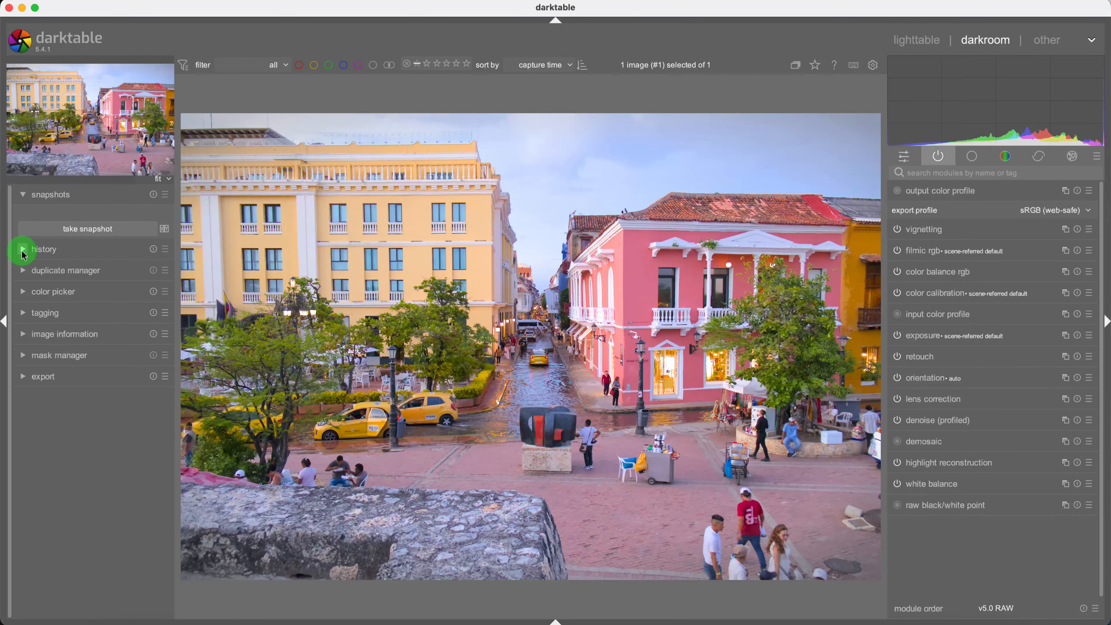
Step: Compare the orientation and filmic rgb stages in the edit history with the final vignetting stage, ending on vignetting
click(23, 250)
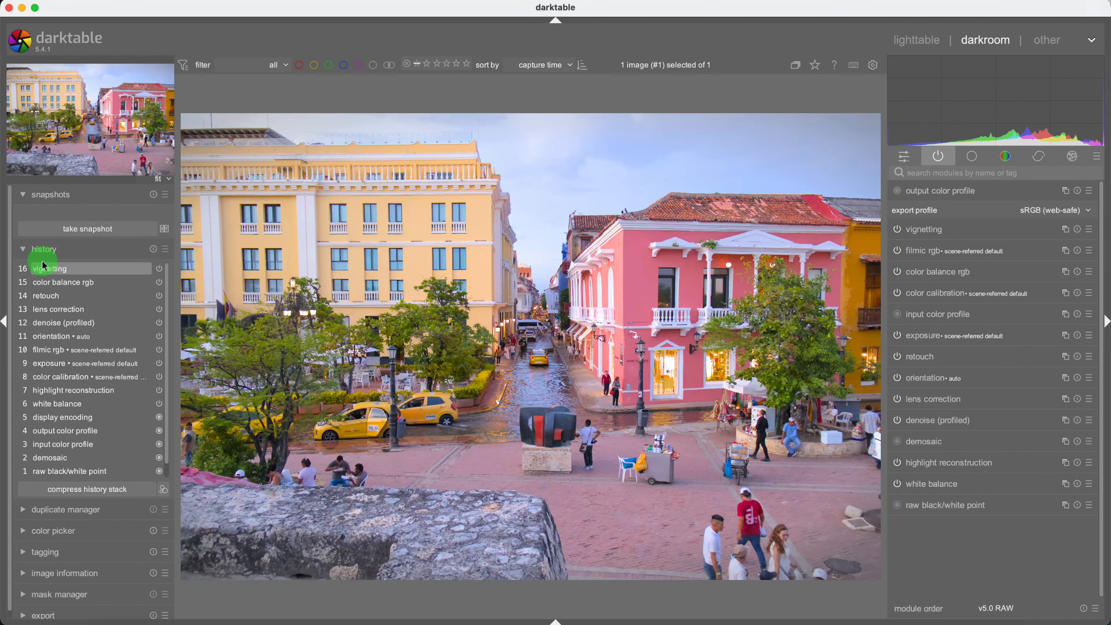
click(94, 337)
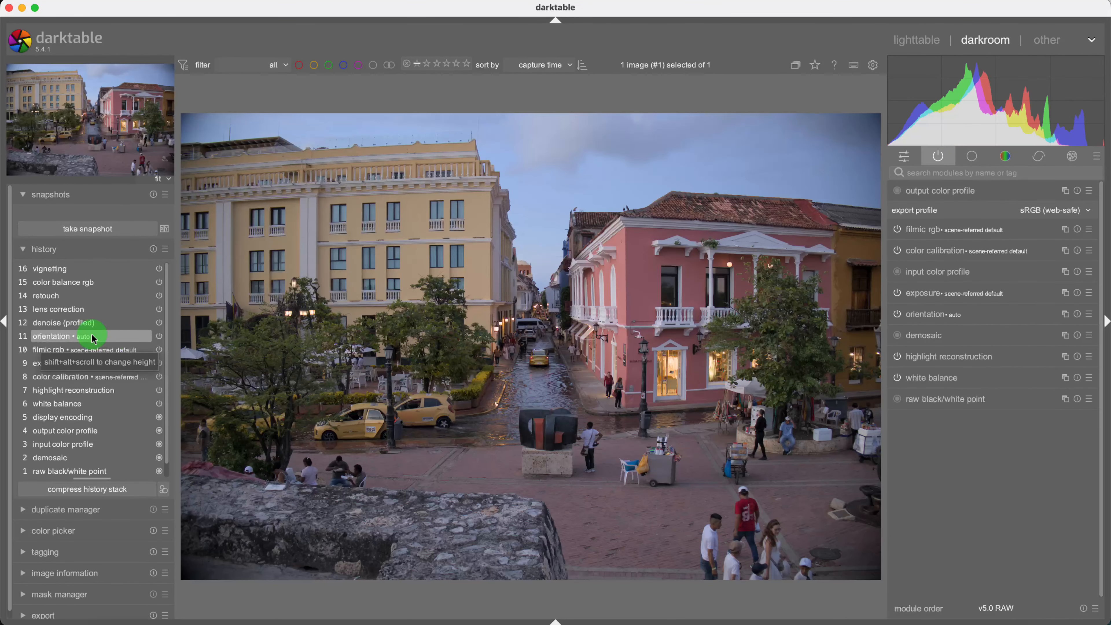
click(81, 268)
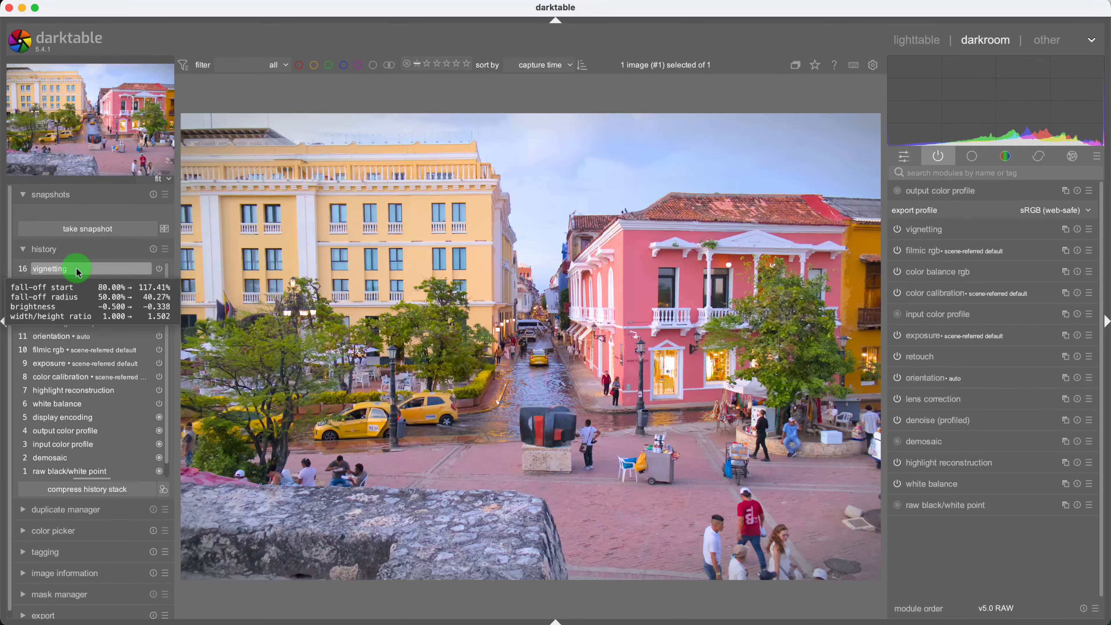
click(70, 350)
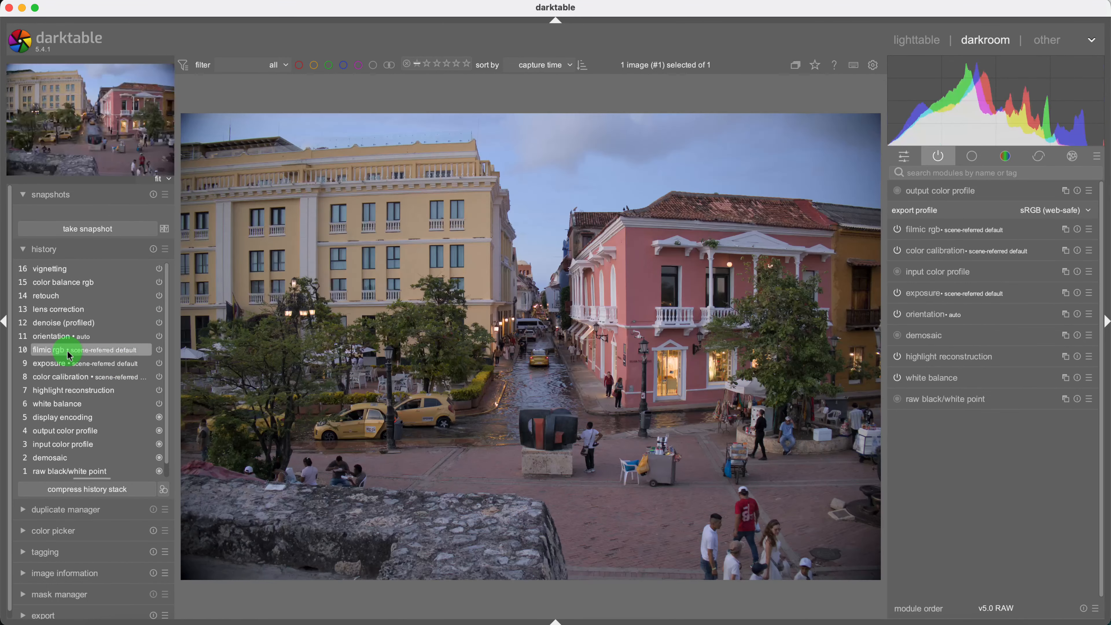
click(72, 269)
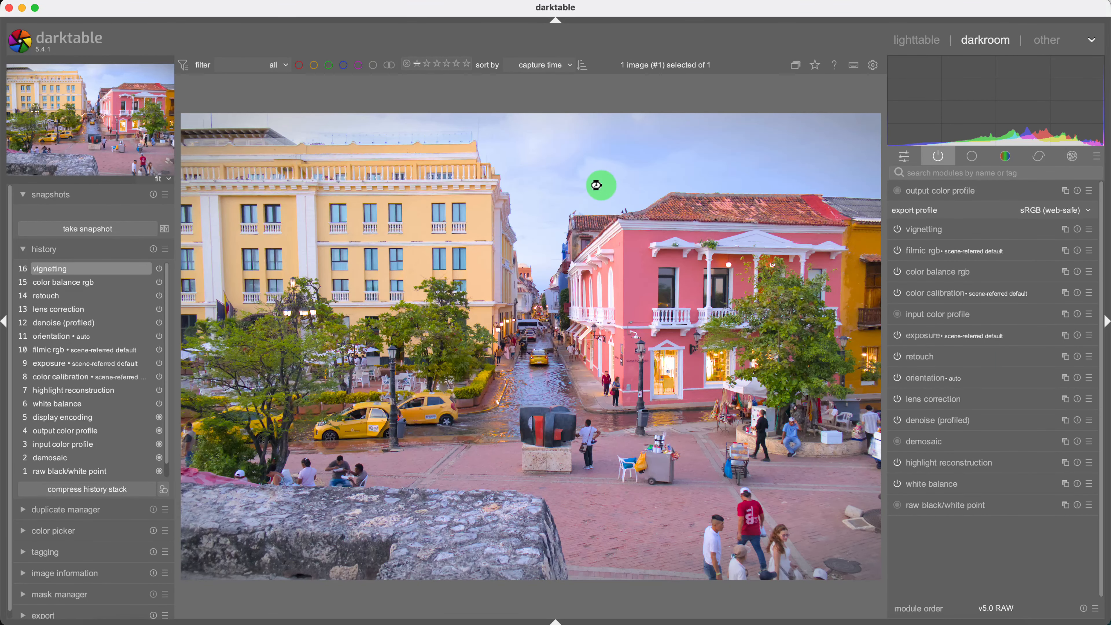
Step: Return to the lighttable and open the export options for the edited photo
key(l)
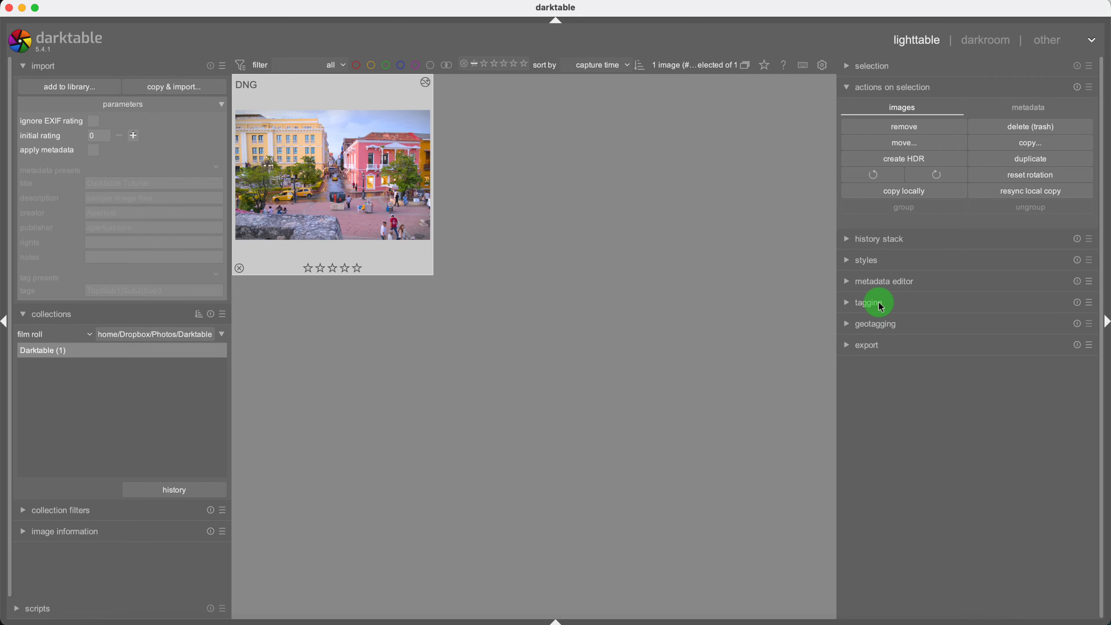
click(857, 345)
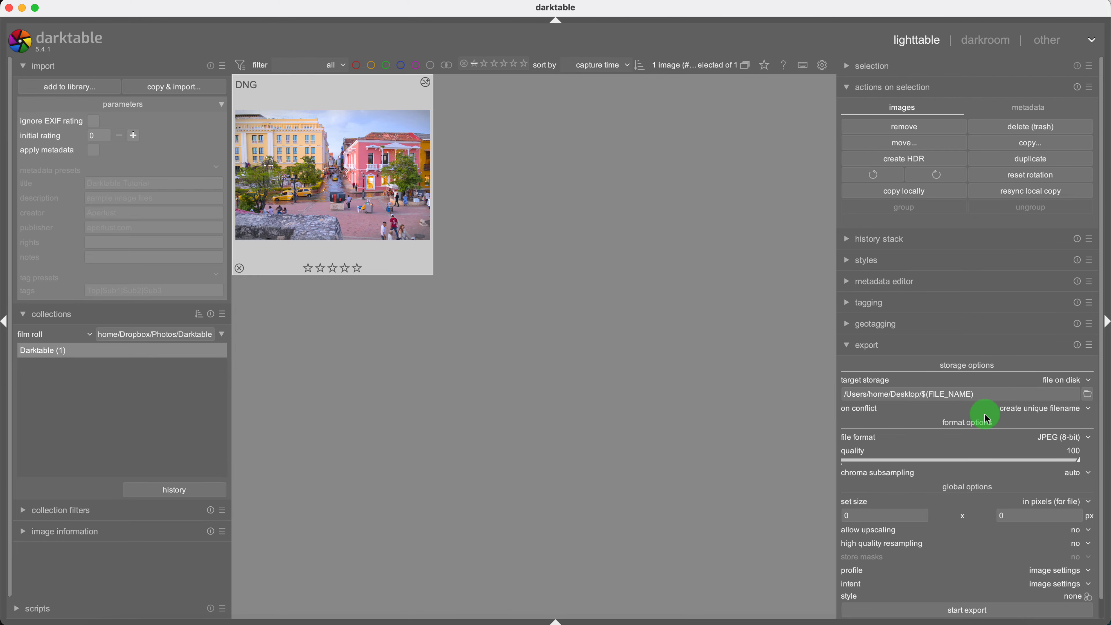